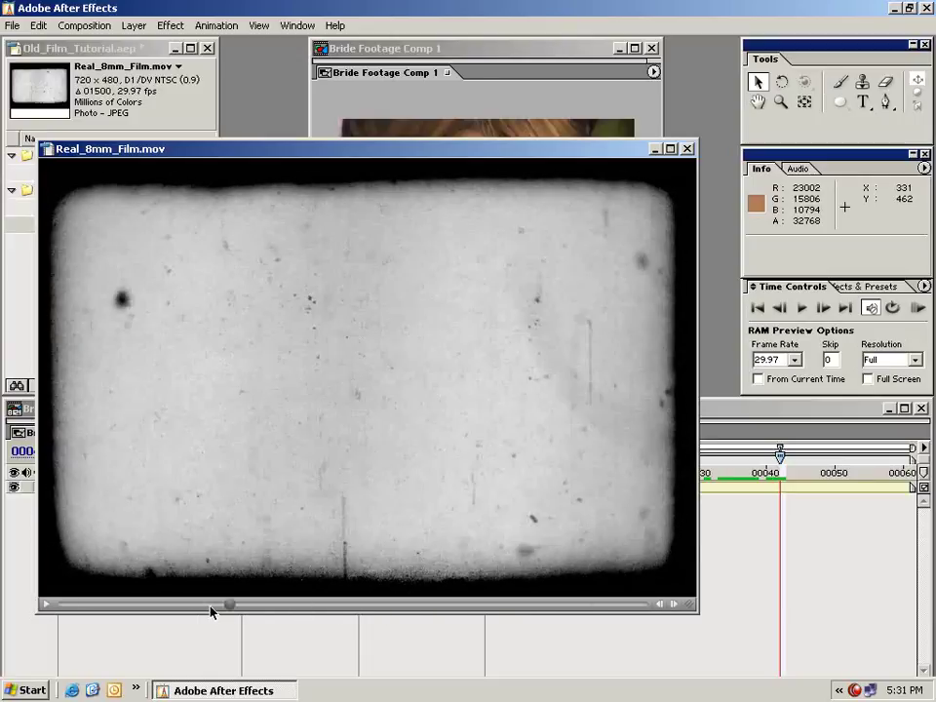
# - Close the film footage preview and add Real_8mm_Film.mov to Bride Footage Comp 1 as a layer above Bride Footage.mov
pyautogui.click(687, 149)
pyautogui.click(121, 313)
pyautogui.moveTo(44, 227); pyautogui.dragTo(569, 475)
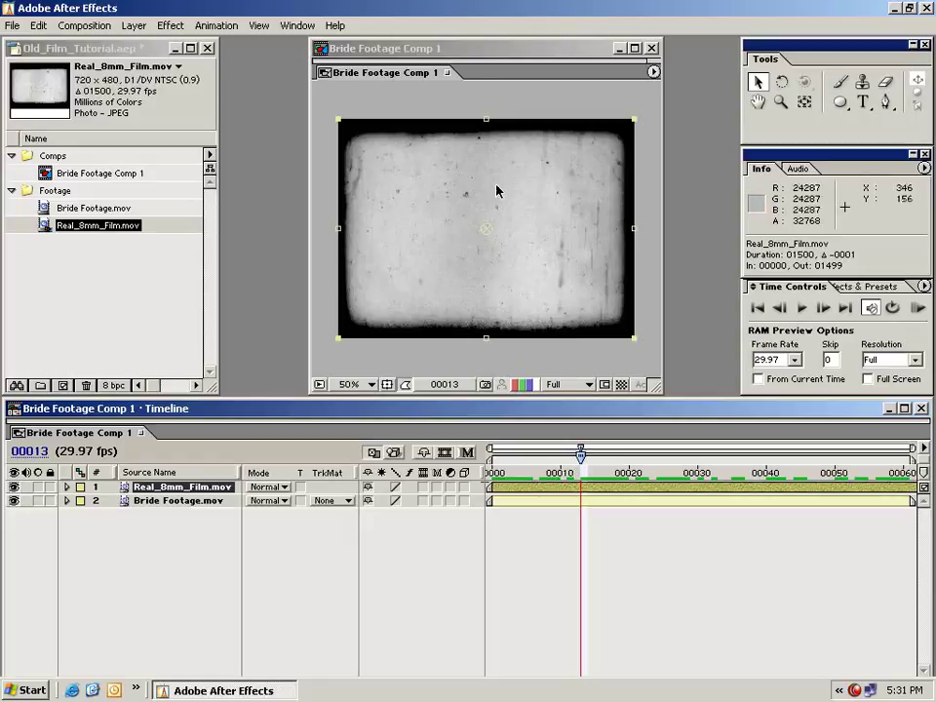
# - Set the blending mode of the Real_8mm_Film.mov layer to Multiply
pyautogui.click(151, 501)
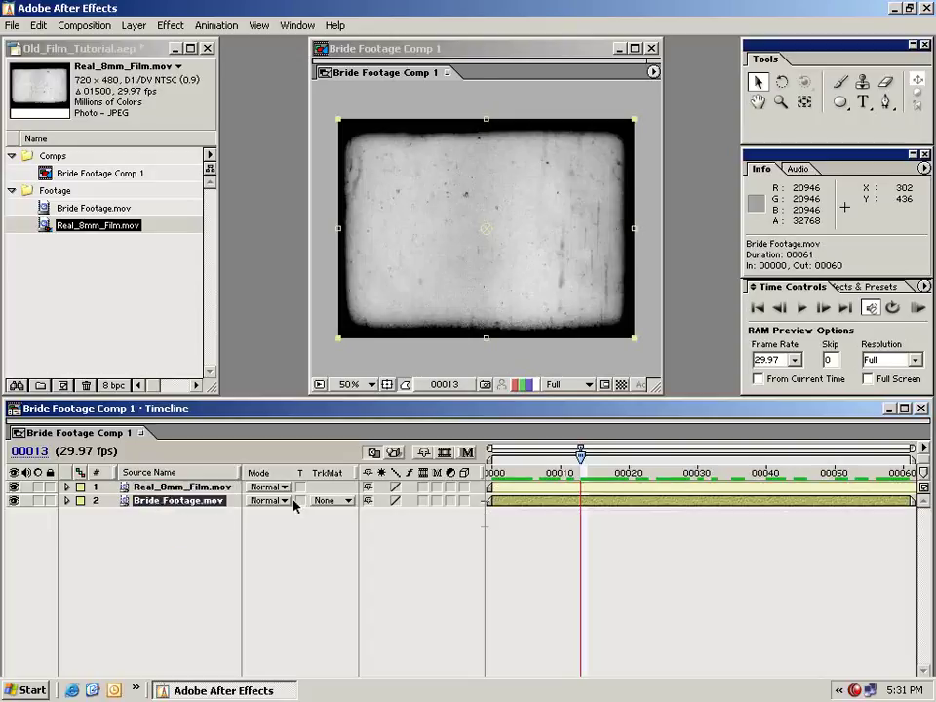
pyautogui.click(144, 488)
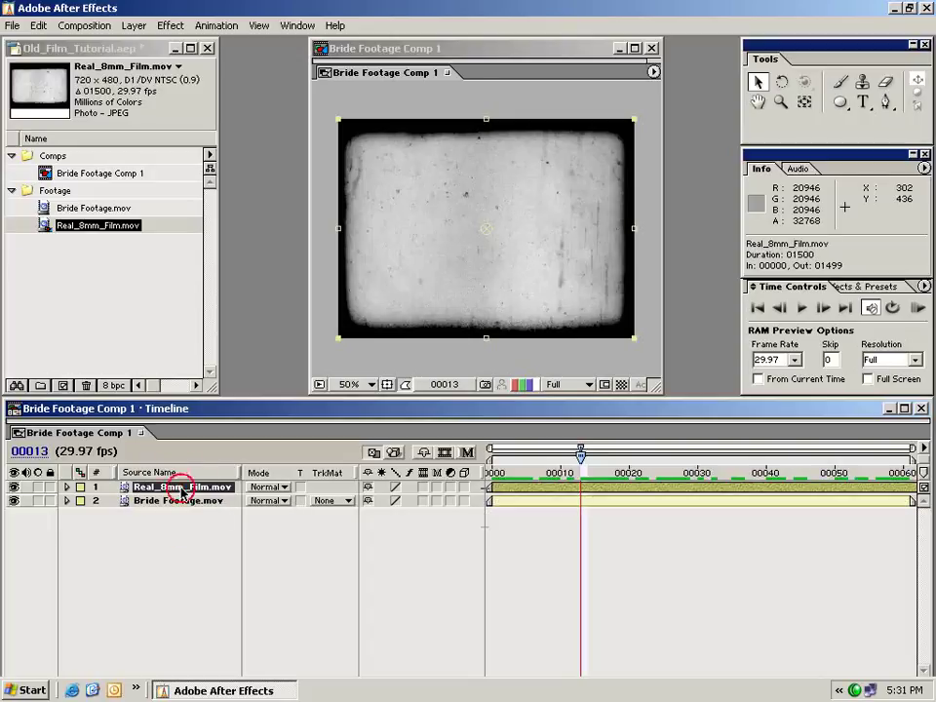
pyautogui.click(270, 487)
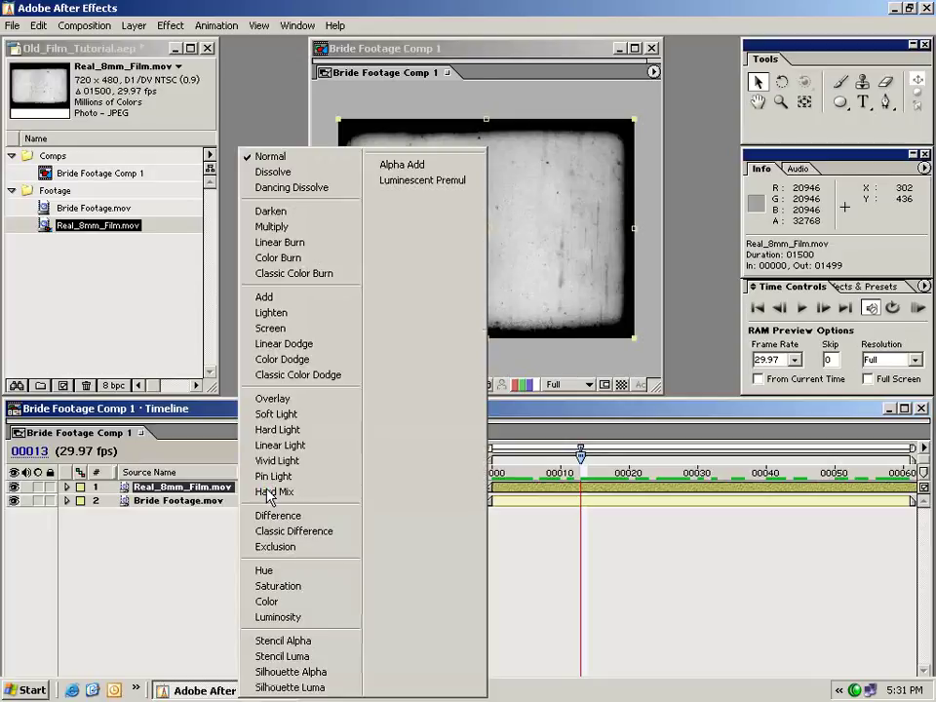
pyautogui.click(150, 530)
pyautogui.click(267, 499)
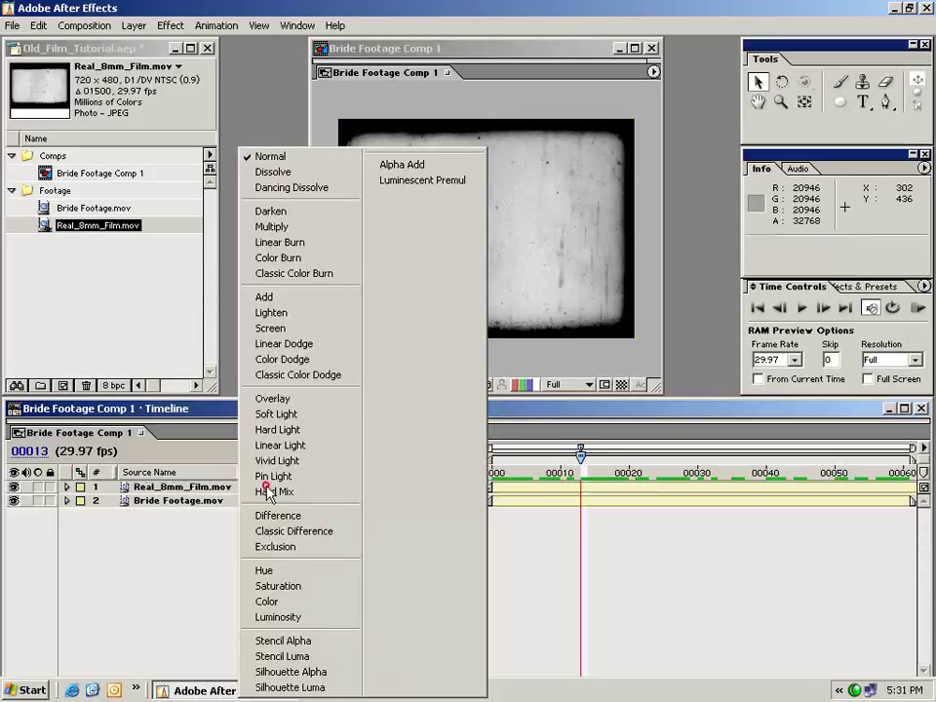
pyautogui.click(278, 228)
# - Preview the film texture over the bride footage by playing and stepping through the composition's frames
pyautogui.moveTo(586, 473); pyautogui.dragTo(503, 488)
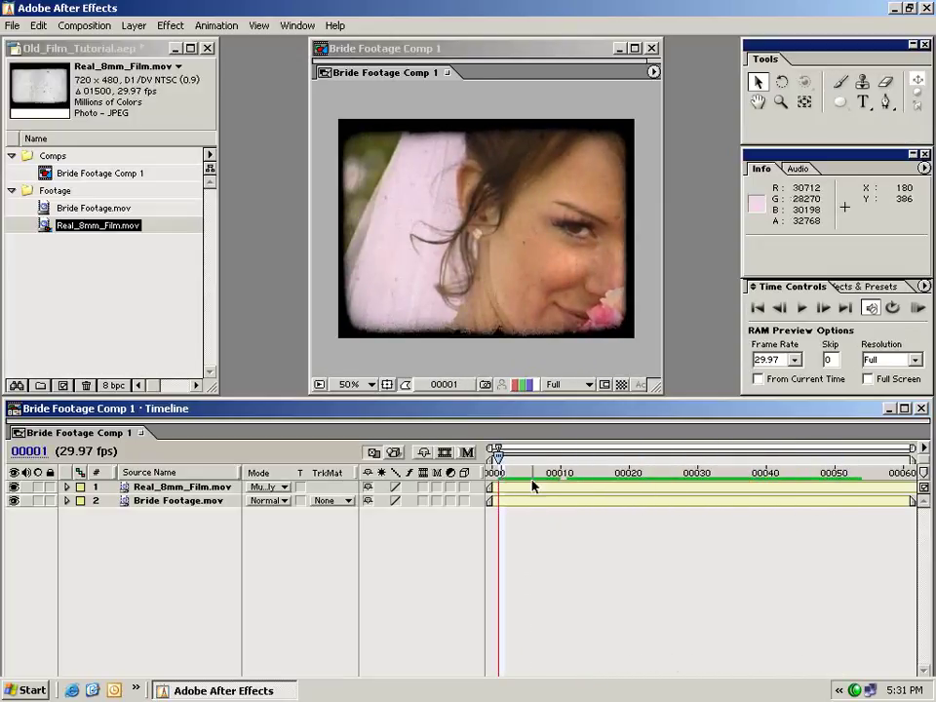
pyautogui.press('space')
pyautogui.click(627, 494)
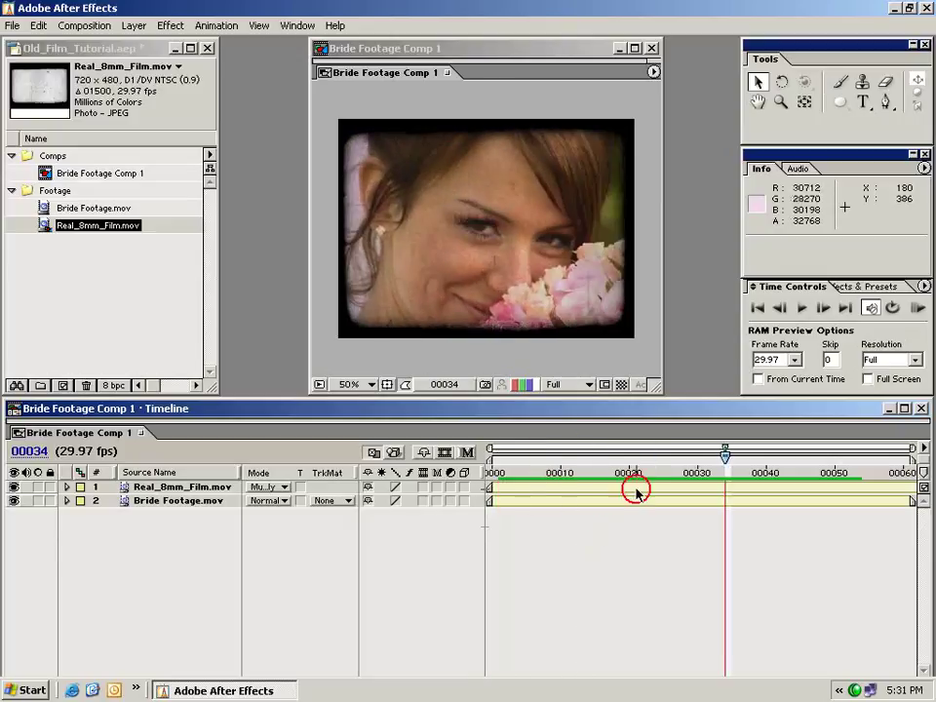
pyautogui.press('pageup')
pyautogui.press('pageup')
pyautogui.press('pageup')
pyautogui.press('pageup')
pyautogui.press('pageup')
pyautogui.press('pageup')
pyautogui.press('pageup')
pyautogui.press('pageup')
pyautogui.press('pageup')
pyautogui.press('pageup')
pyautogui.press('pageup')
pyautogui.press('pageup')
pyautogui.press('pageup')
pyautogui.press('pageup')
pyautogui.press('pageup')
pyautogui.press('pageup')
pyautogui.press('pageup')
pyautogui.press('pageup')
pyautogui.press('pageup')
pyautogui.press('pageup')
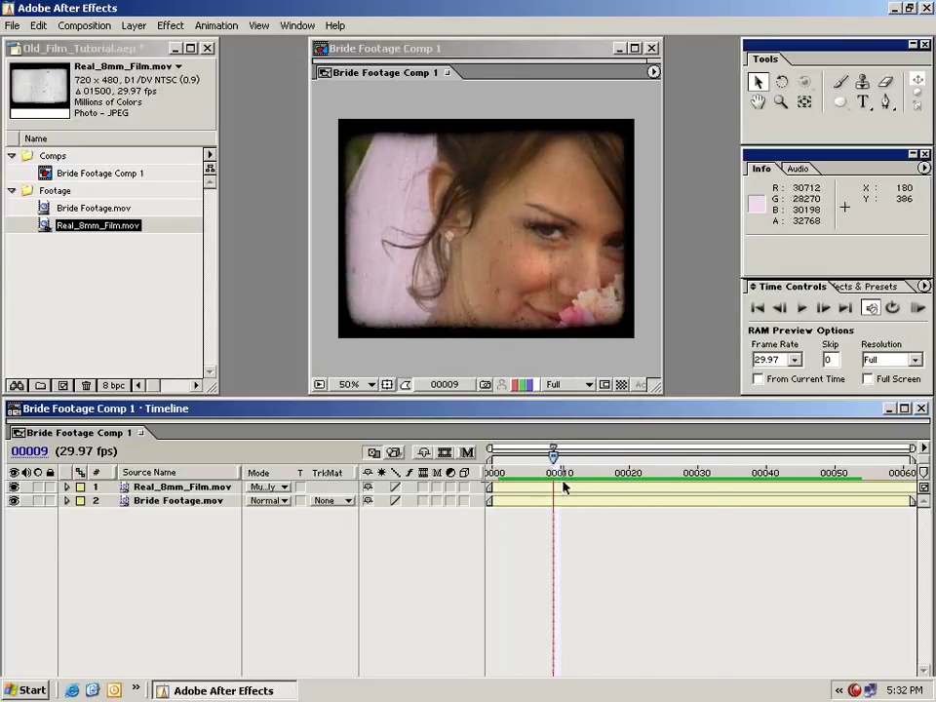
pyautogui.click(640, 560)
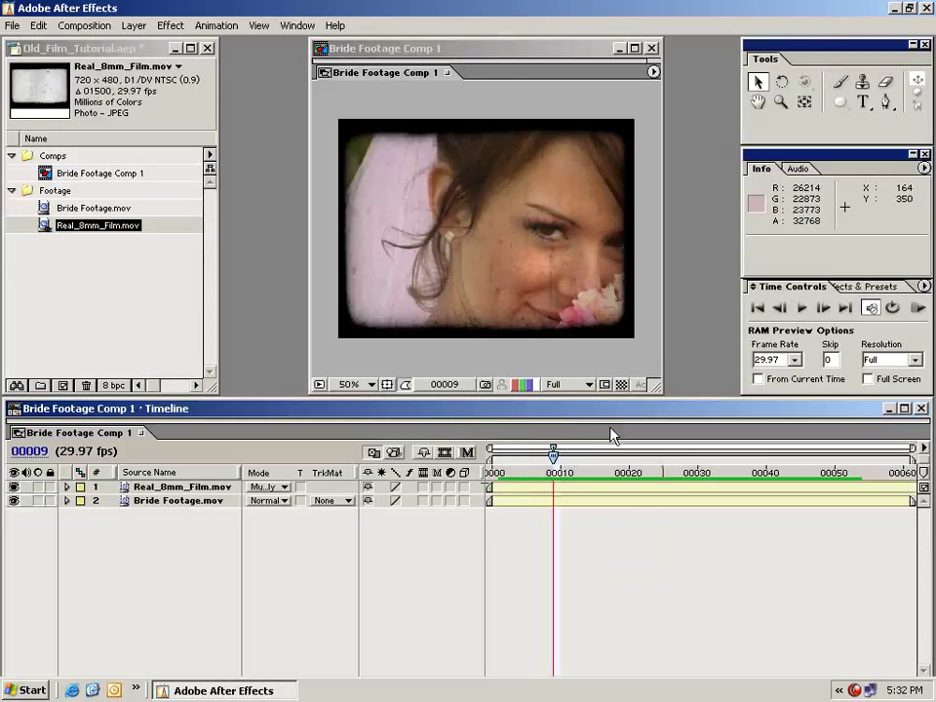
# - Create an adjustment layer above the footage and extend its start to frame 0 so it spans the composition
pyautogui.click(134, 25)
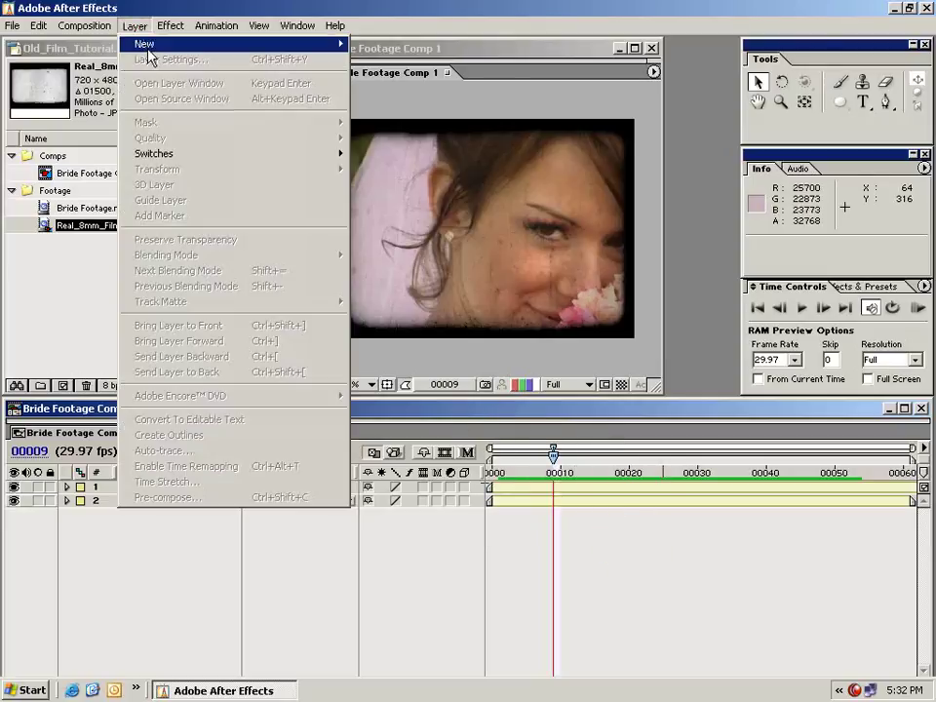
pyautogui.click(177, 45)
pyautogui.click(405, 121)
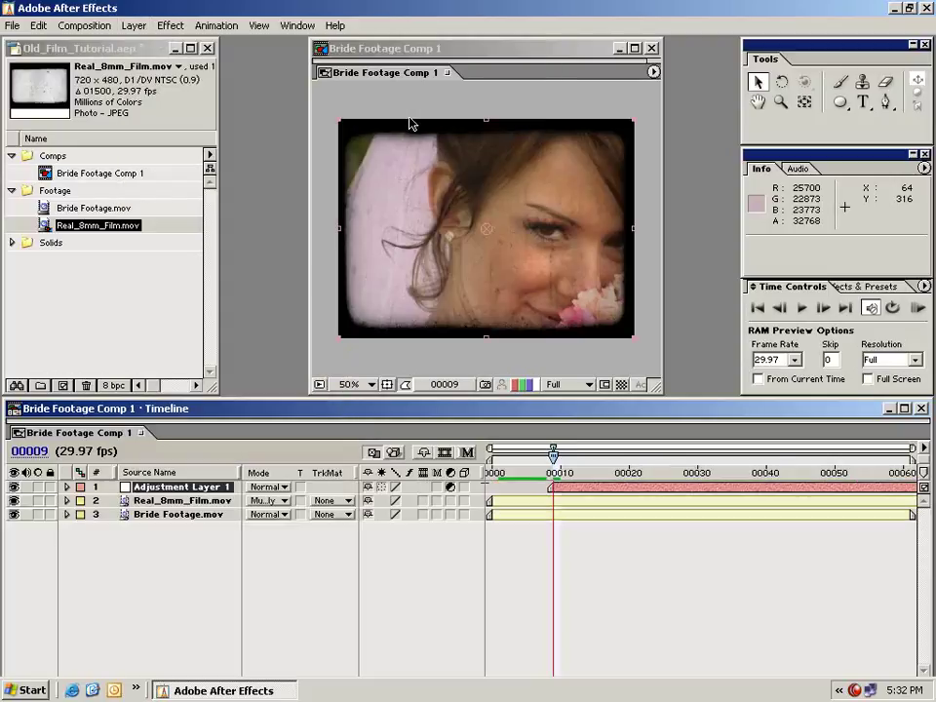
pyautogui.moveTo(575, 487); pyautogui.dragTo(556, 481)
pyautogui.click(501, 477)
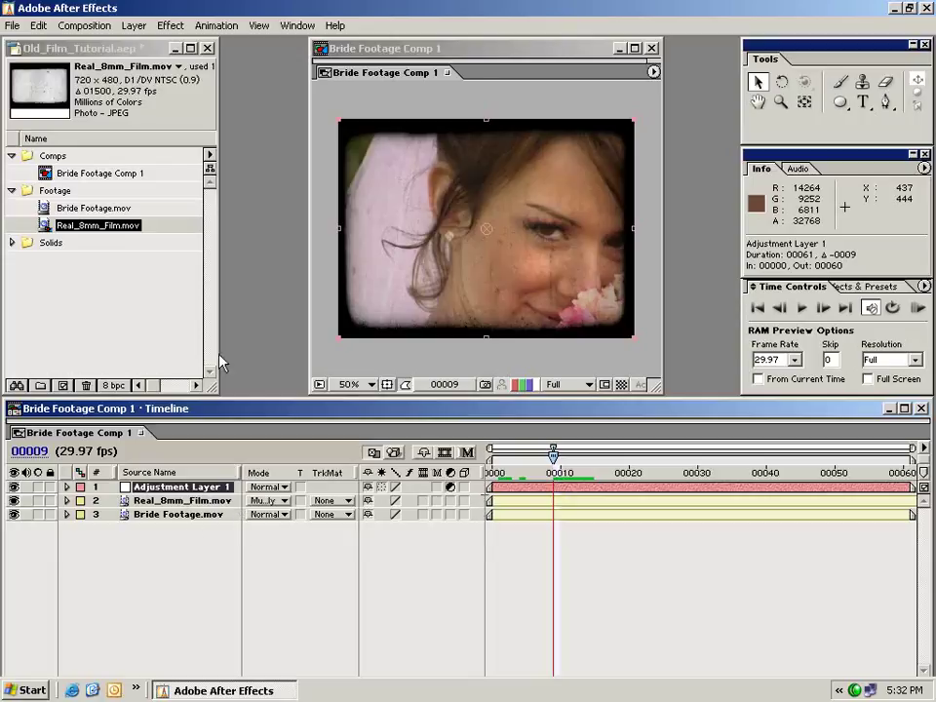
# - Apply the Hue/Saturation effect to Adjustment Layer 1 and move and enlarge the effect's window to show all its settings
pyautogui.click(171, 25)
pyautogui.moveTo(193, 116)
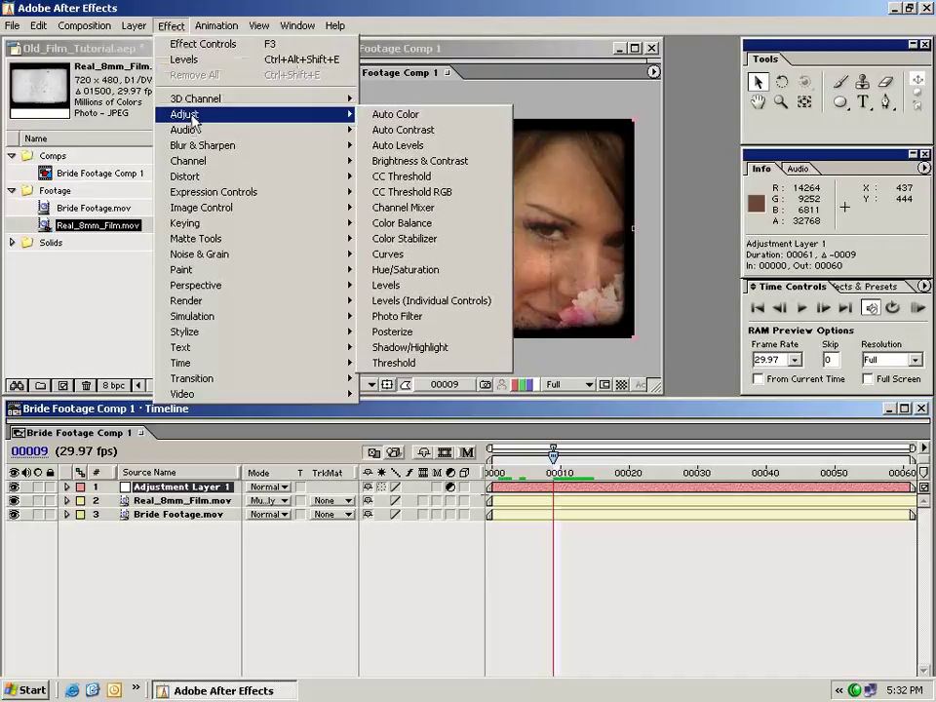
pyautogui.click(426, 273)
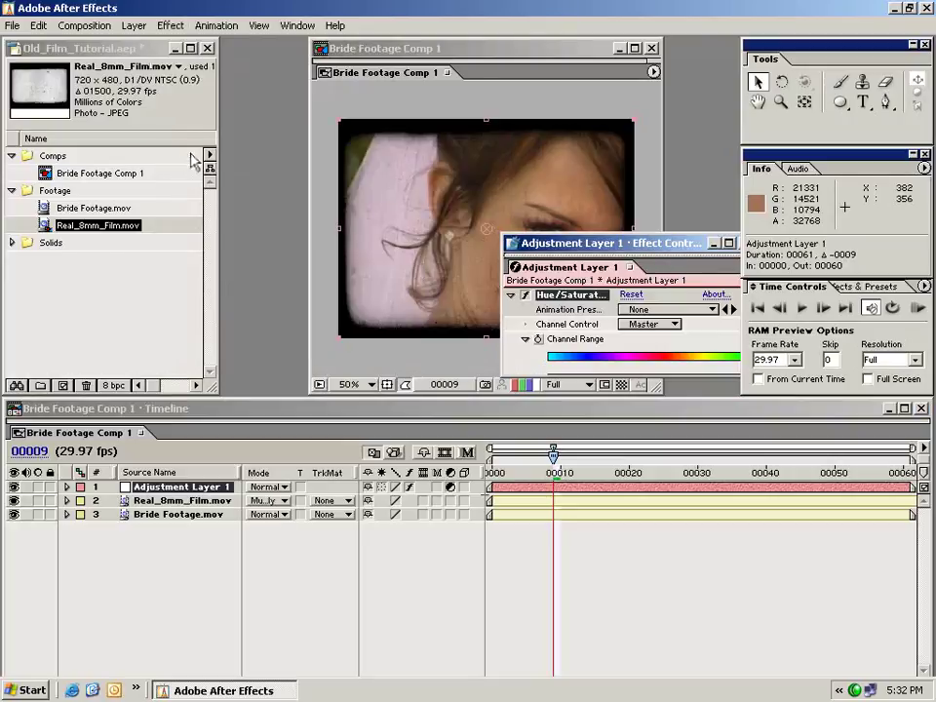
pyautogui.moveTo(658, 247); pyautogui.dragTo(192, 153)
pyautogui.moveTo(280, 275); pyautogui.dragTo(280, 532)
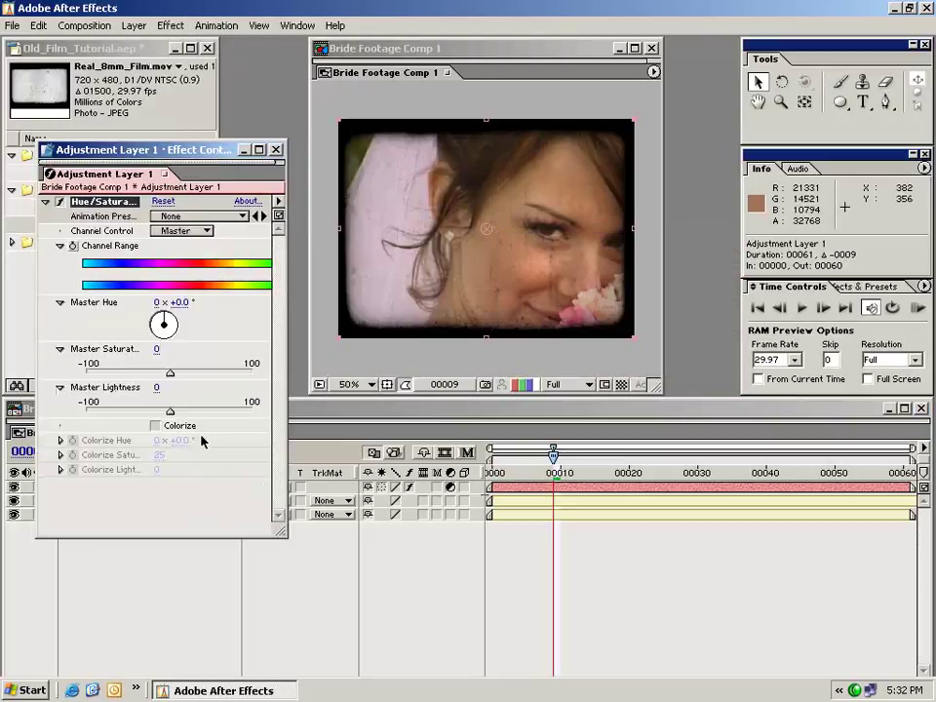
# - Enable Colorize in the Hue/Saturation effect, set Colorize Hue to 25°, and check the tint at other frames
pyautogui.click(156, 426)
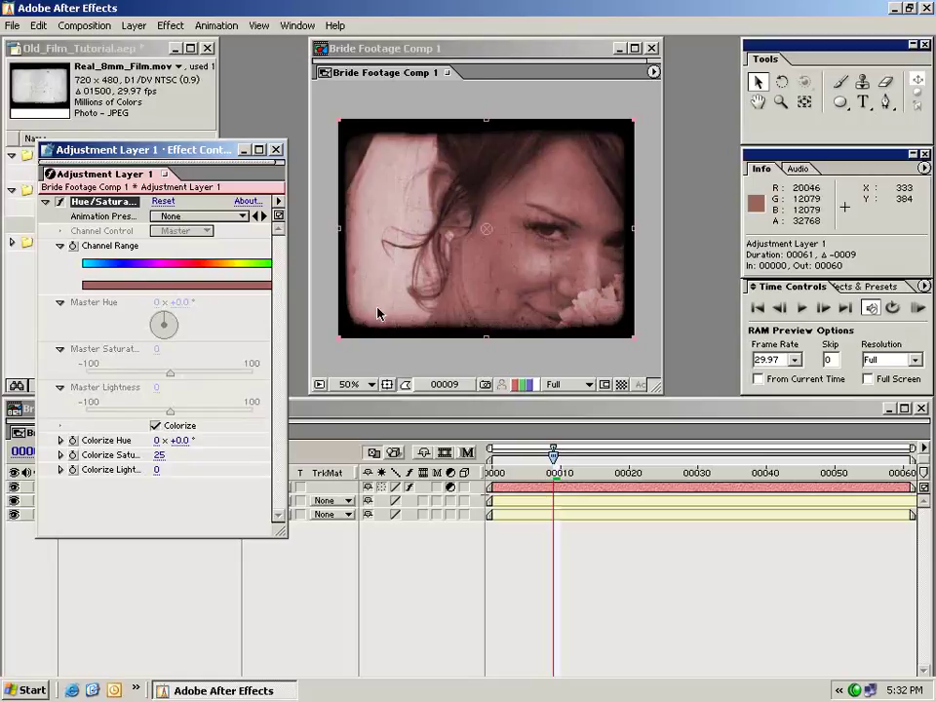
pyautogui.click(181, 441)
pyautogui.write('25')
pyautogui.press('Return')
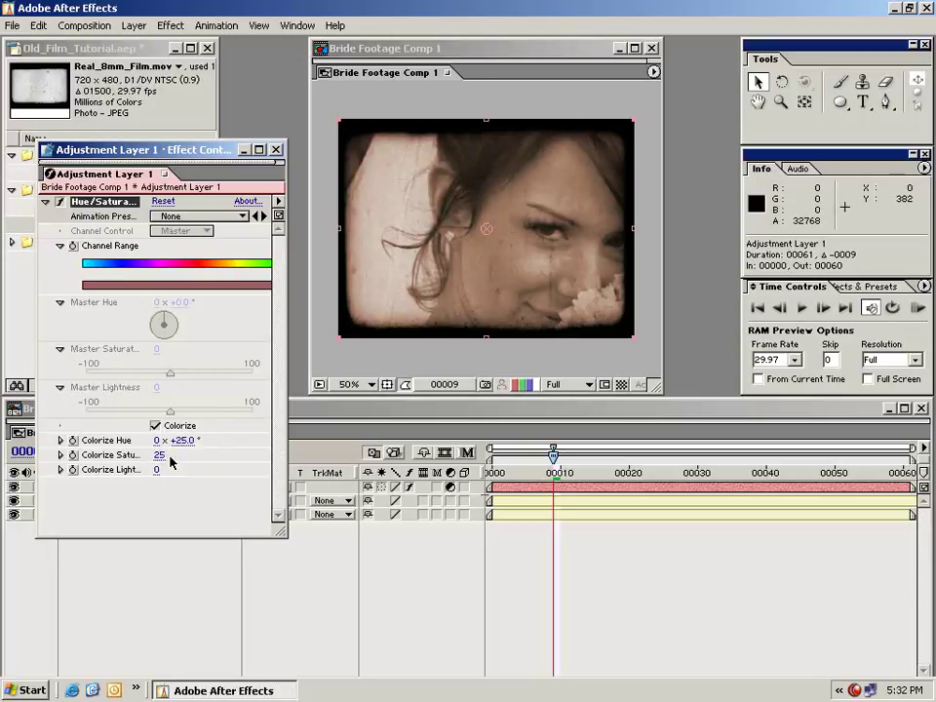
pyautogui.click(638, 543)
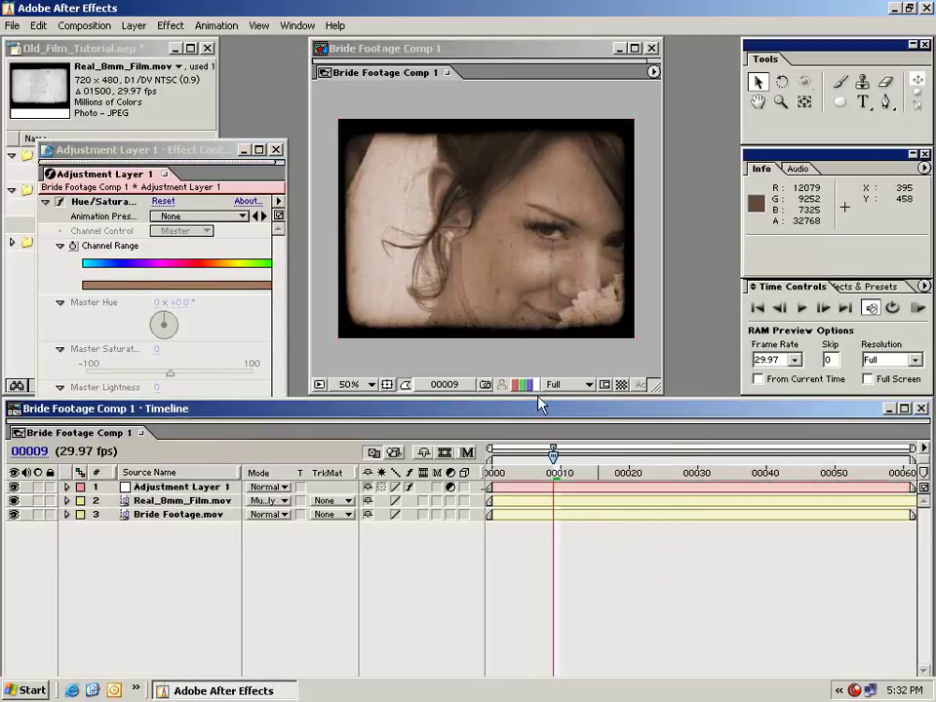
pyautogui.moveTo(566, 472); pyautogui.dragTo(770, 470)
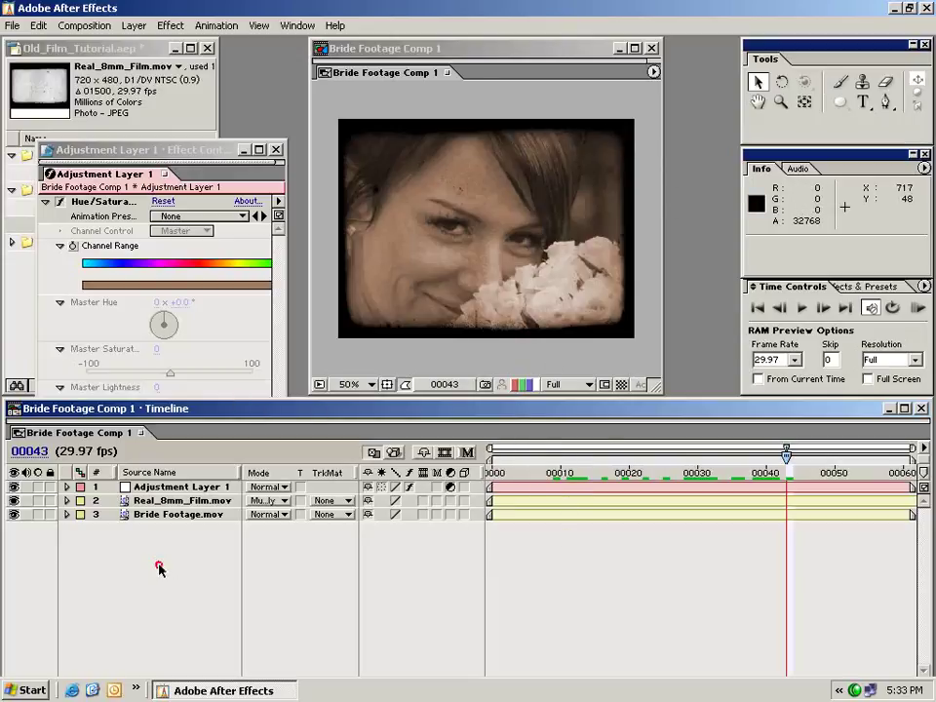
# - Duplicate the Bride Footage.mov layer and add an elliptical mask filling the frame on the upper copy
pyautogui.click(161, 514)
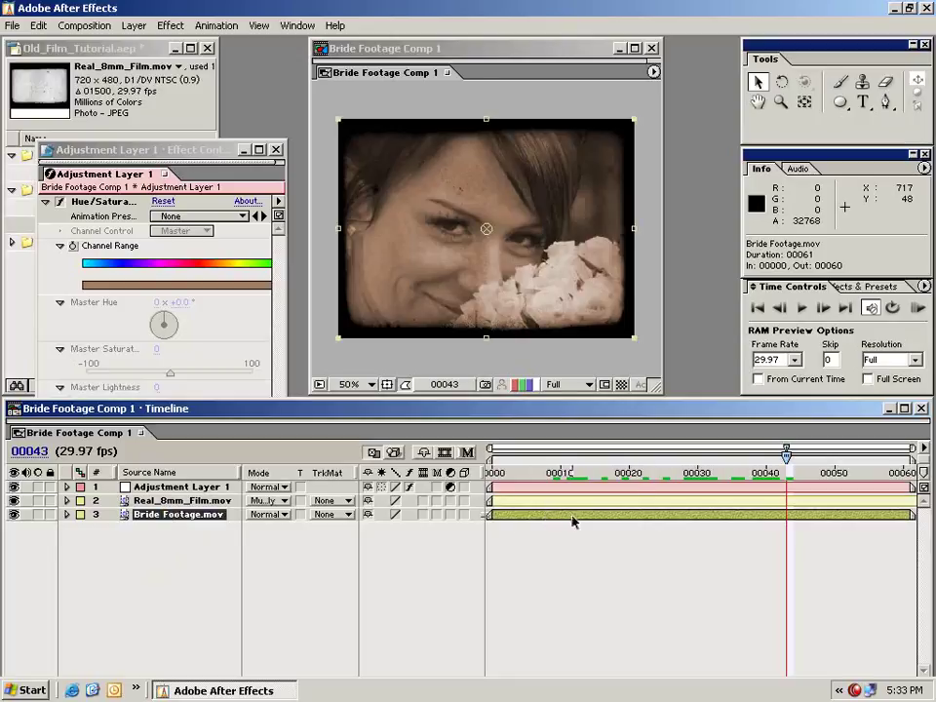
pyautogui.click(39, 27)
pyautogui.click(62, 185)
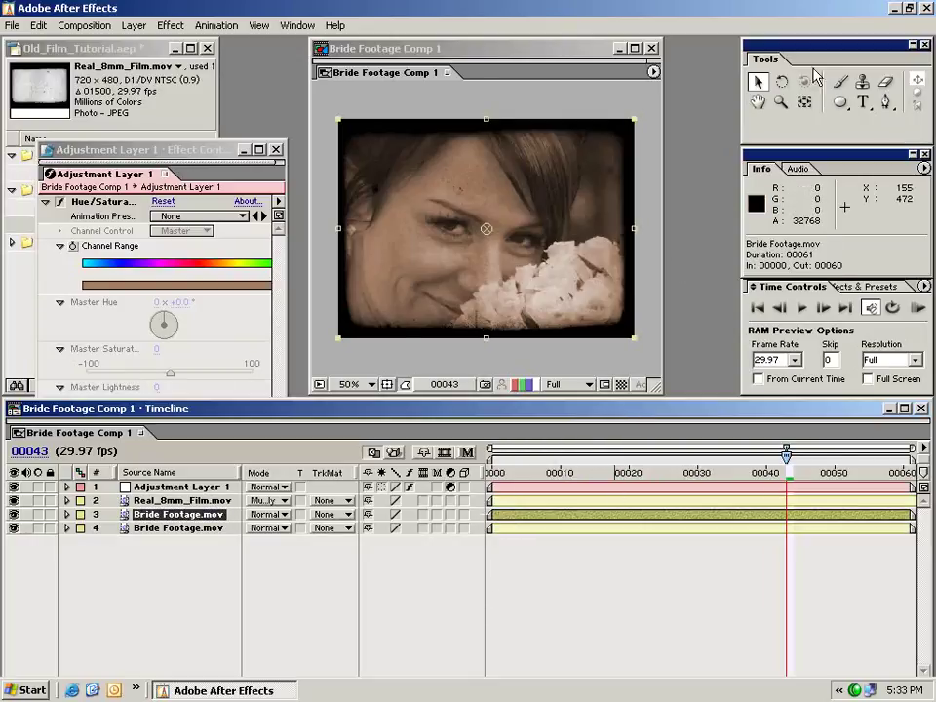
pyautogui.moveTo(839, 102); pyautogui.dragTo(819, 134)
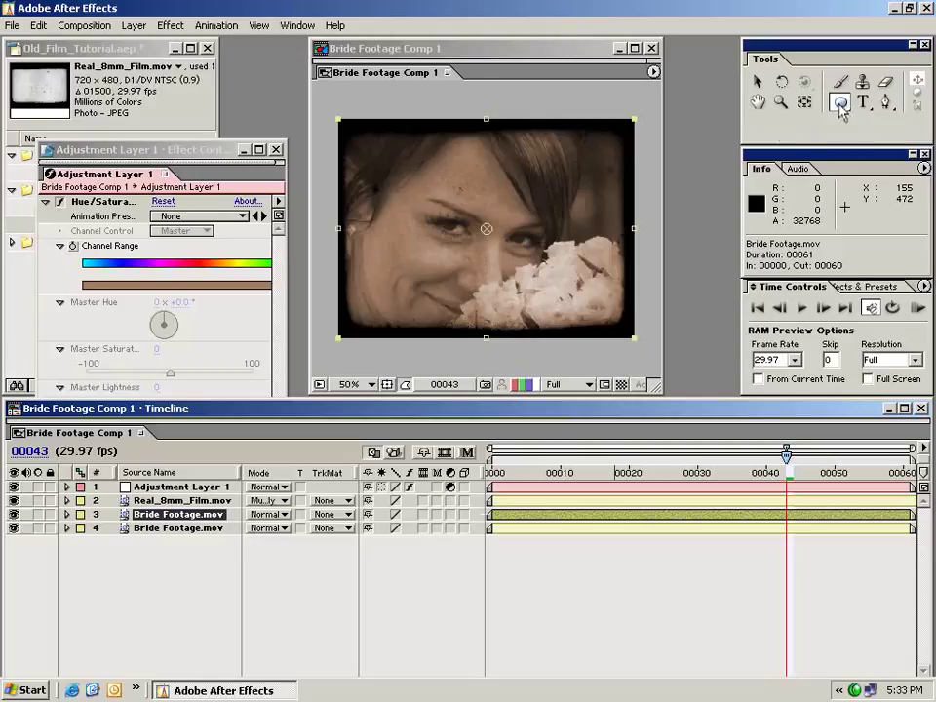
pyautogui.doubleClick(841, 105)
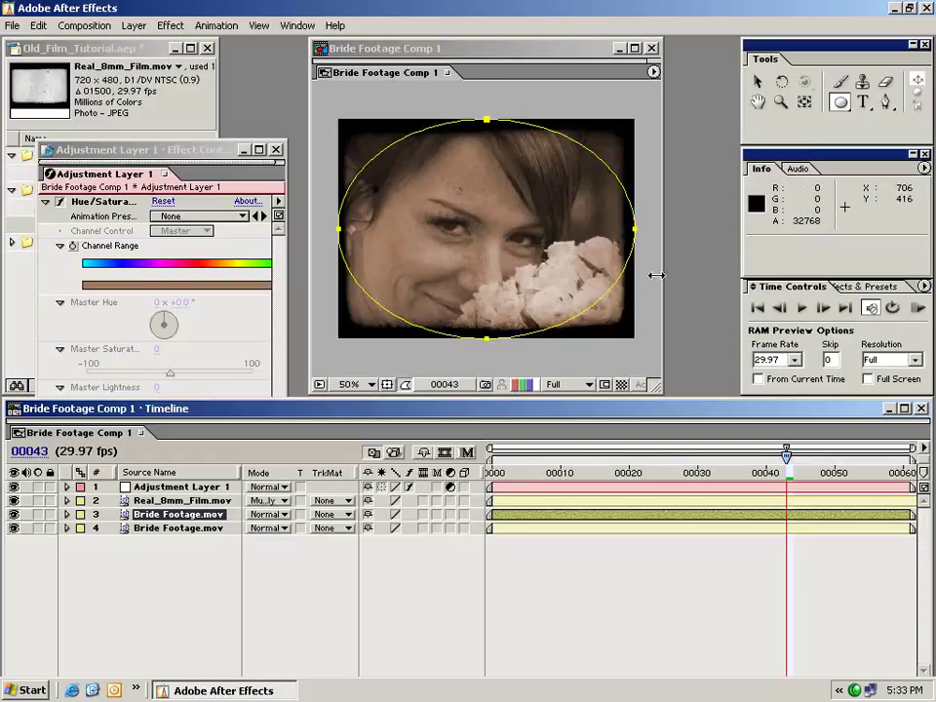
pyautogui.click(600, 552)
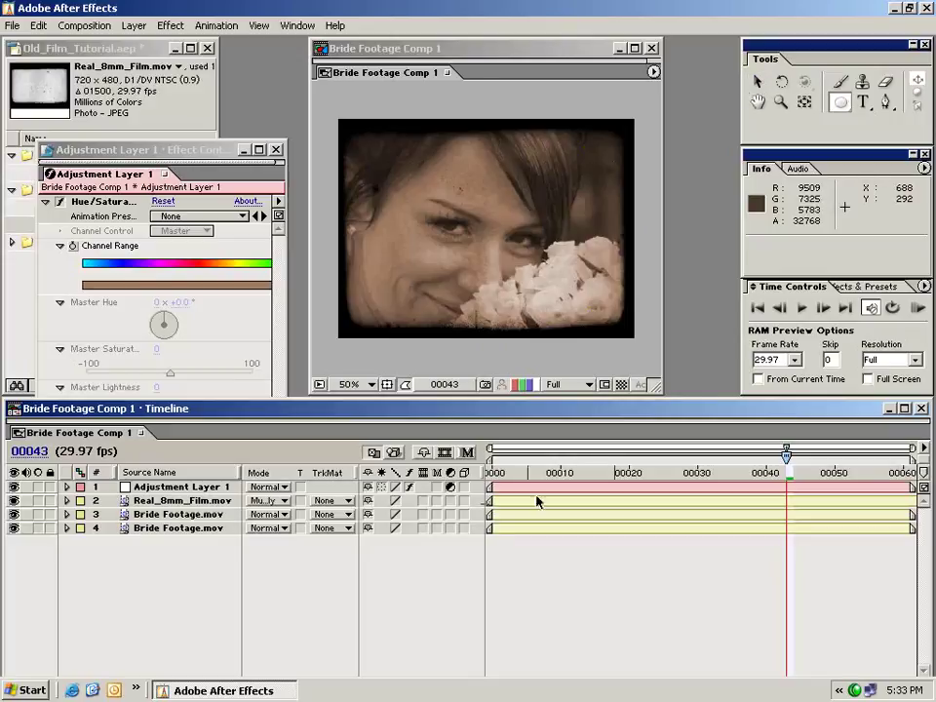
# - Apply Fast Blur to the masked Bride Footage.mov layer with Blurriness 25 and Repeat Edge Pixels enabled
pyautogui.click(175, 514)
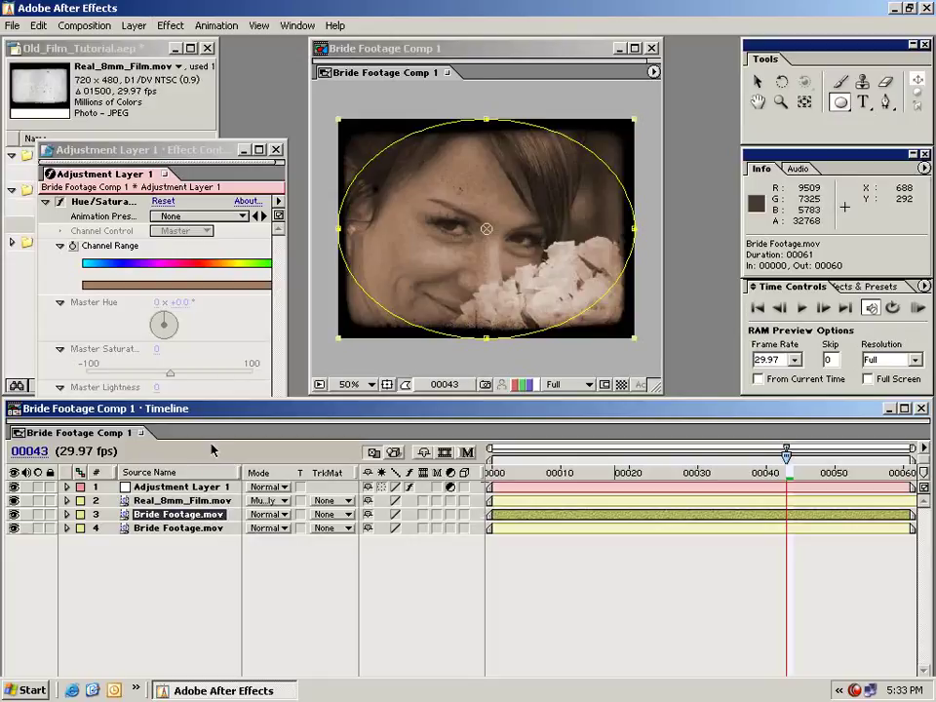
pyautogui.click(174, 27)
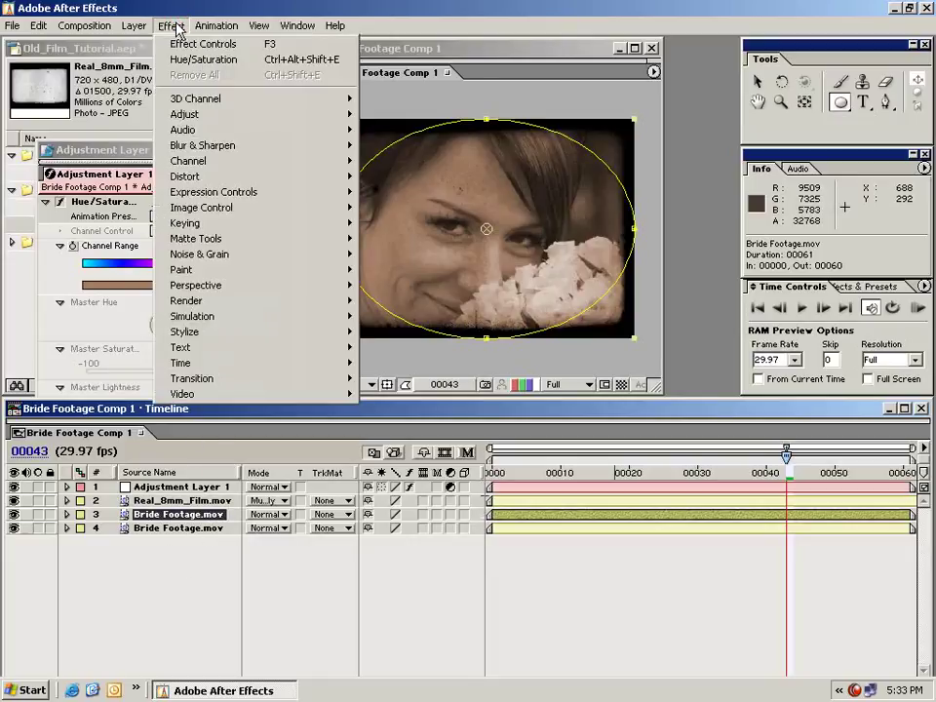
pyautogui.moveTo(147, 144)
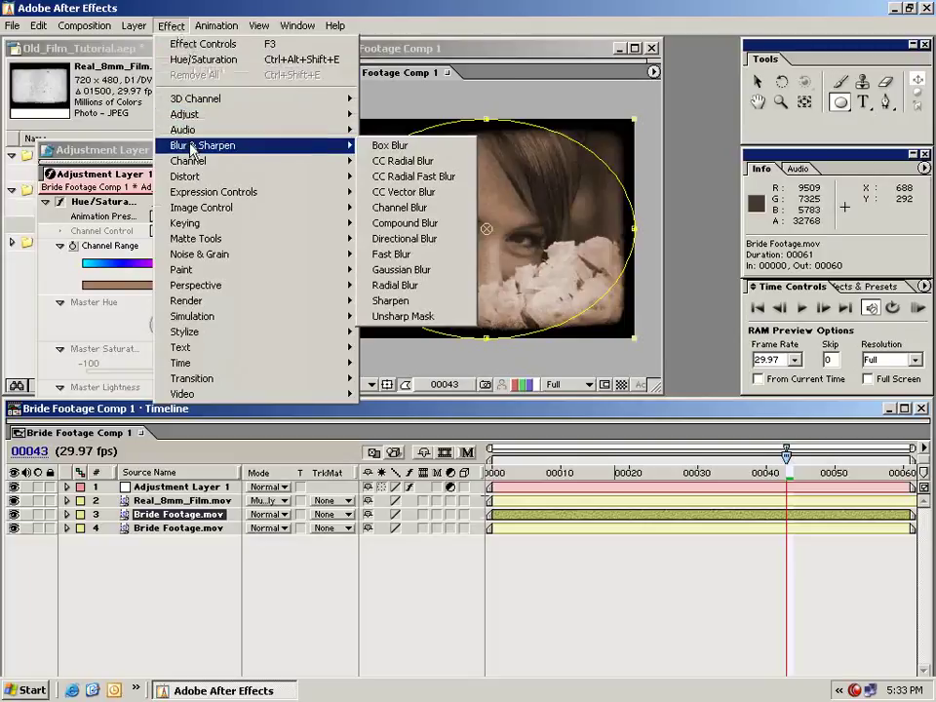
pyautogui.click(404, 253)
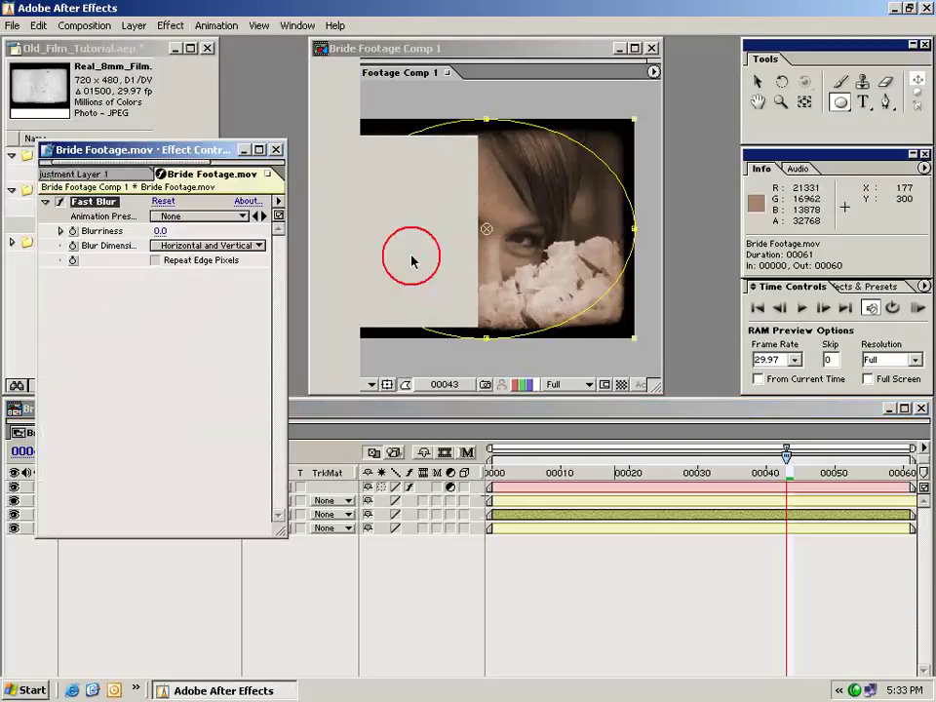
pyautogui.click(160, 231)
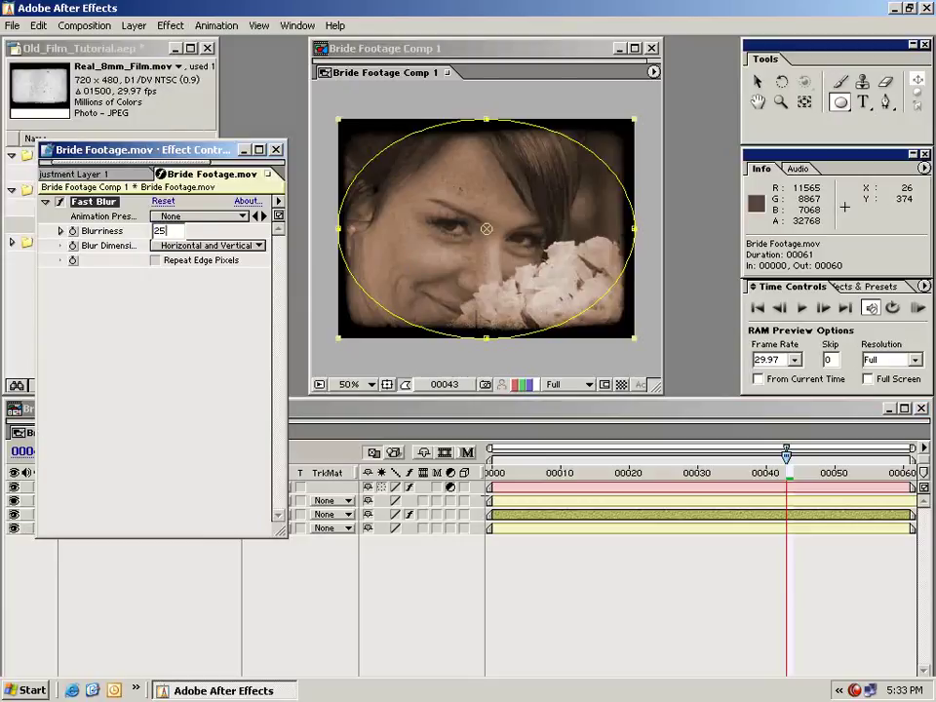
pyautogui.press('Return')
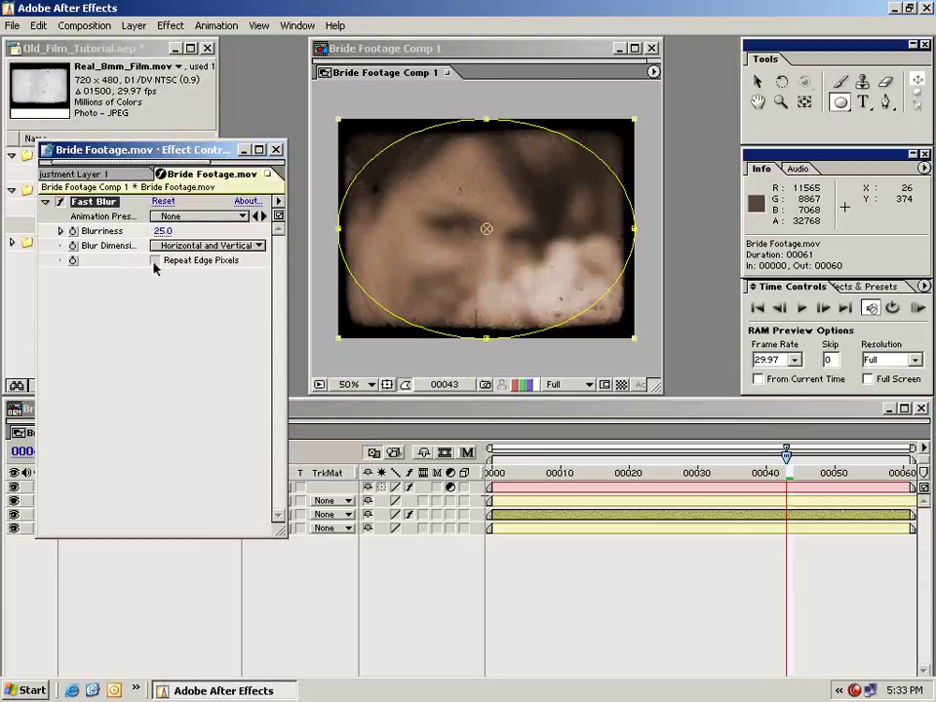
pyautogui.click(155, 261)
pyautogui.moveTo(274, 394); pyautogui.dragTo(275, 396)
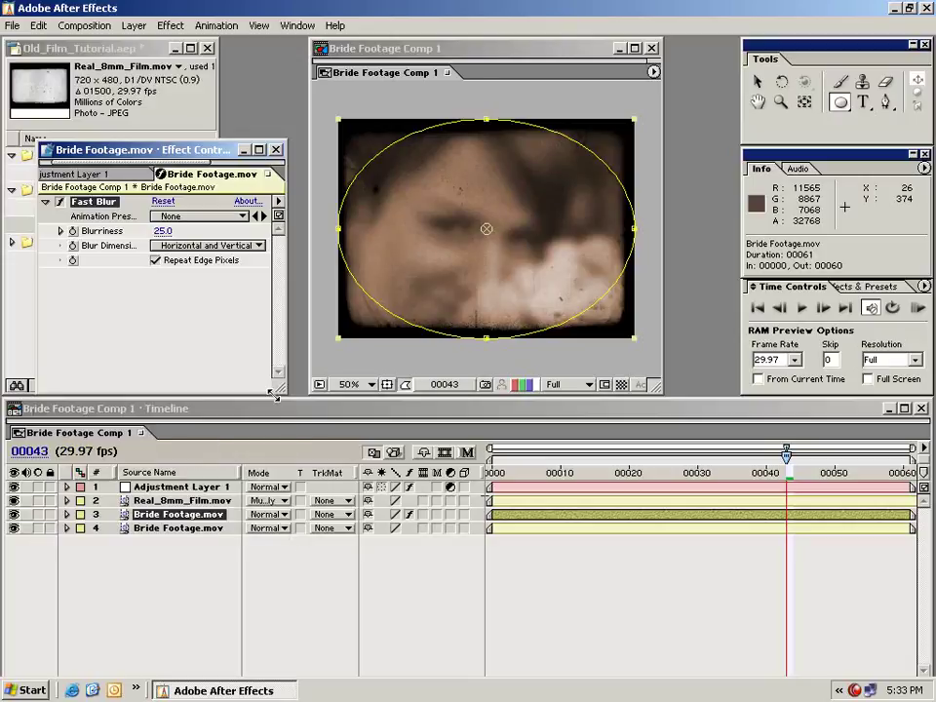
pyautogui.click(631, 599)
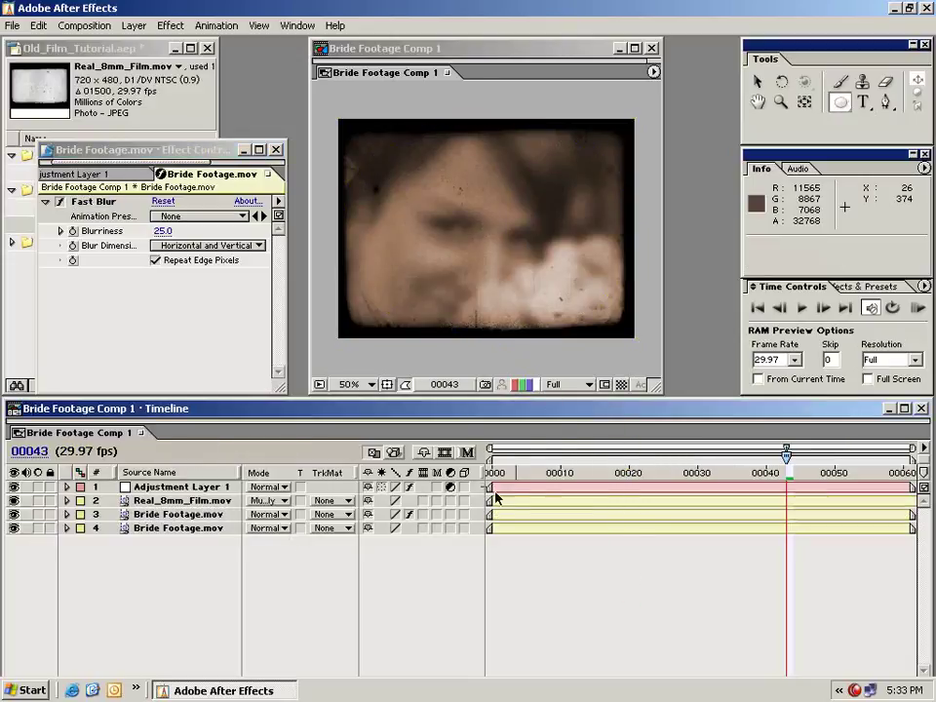
# - Reveal the Mask 1 settings of the upper Bride Footage.mov layer and set the mask mode to Subtract
pyautogui.click(154, 513)
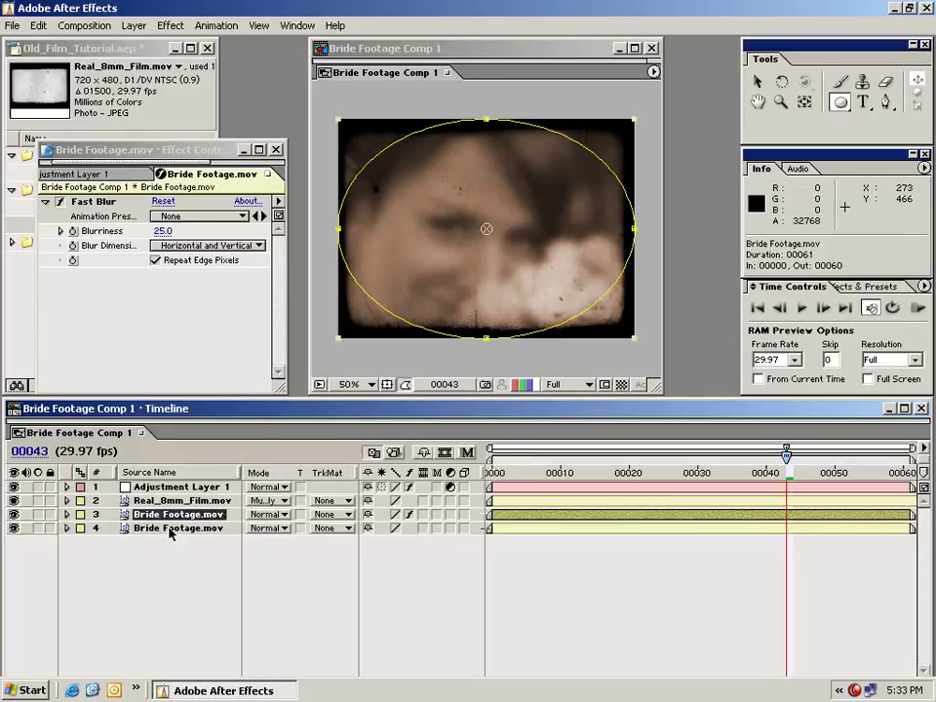
pyautogui.click(67, 515)
pyautogui.click(81, 528)
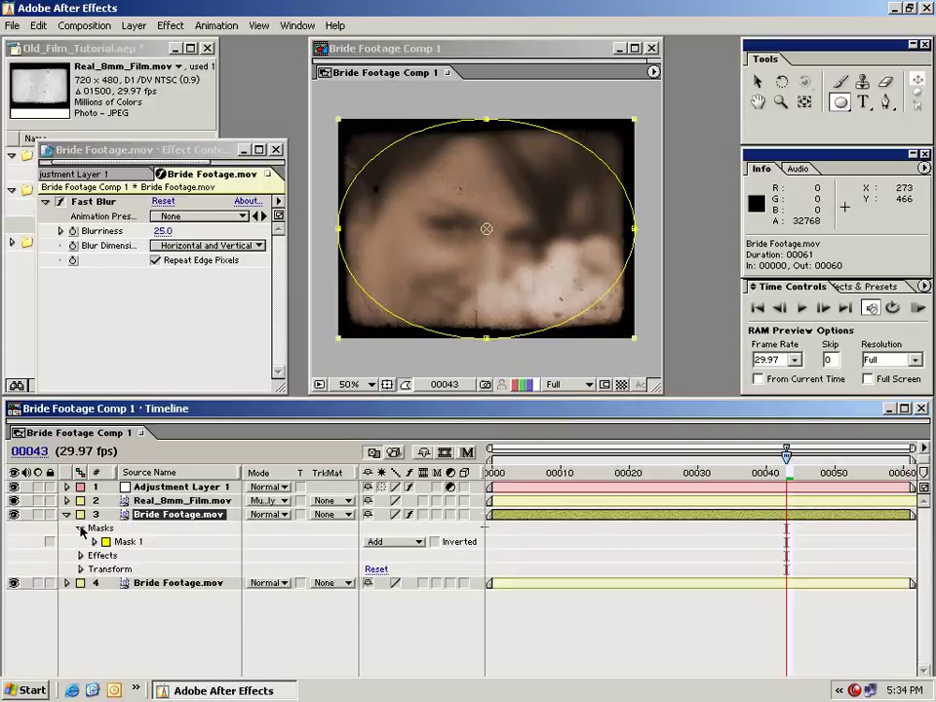
pyautogui.click(94, 542)
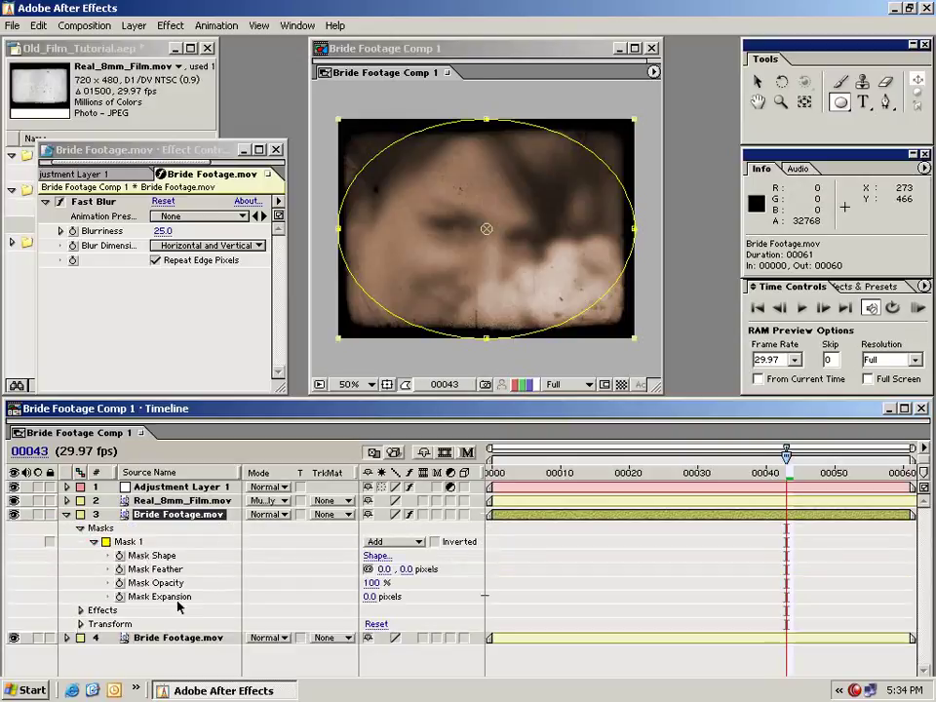
pyautogui.click(378, 544)
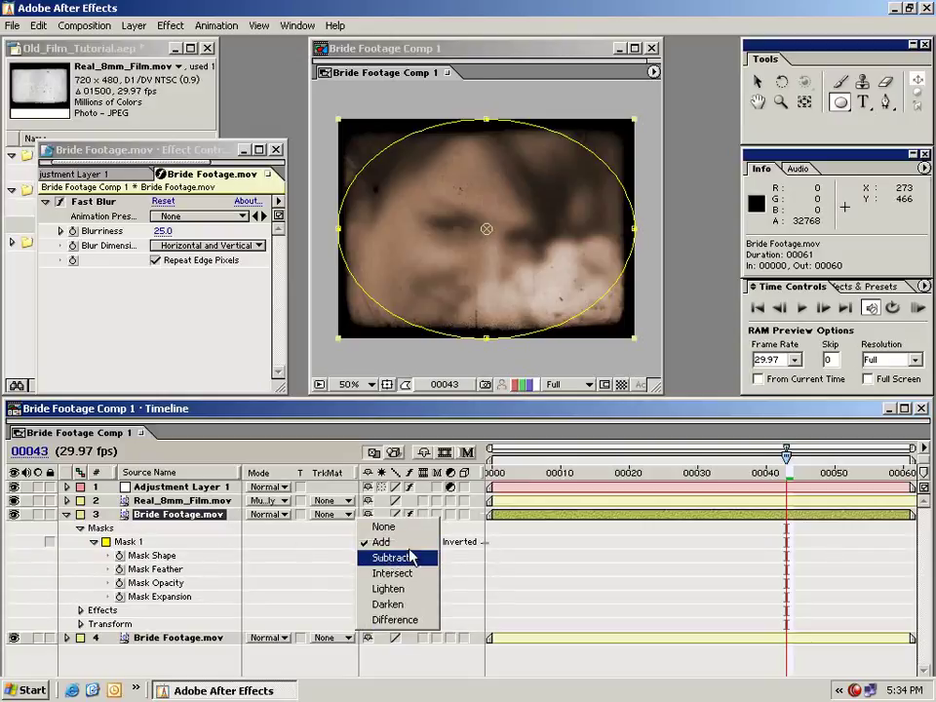
pyautogui.click(409, 560)
pyautogui.click(574, 552)
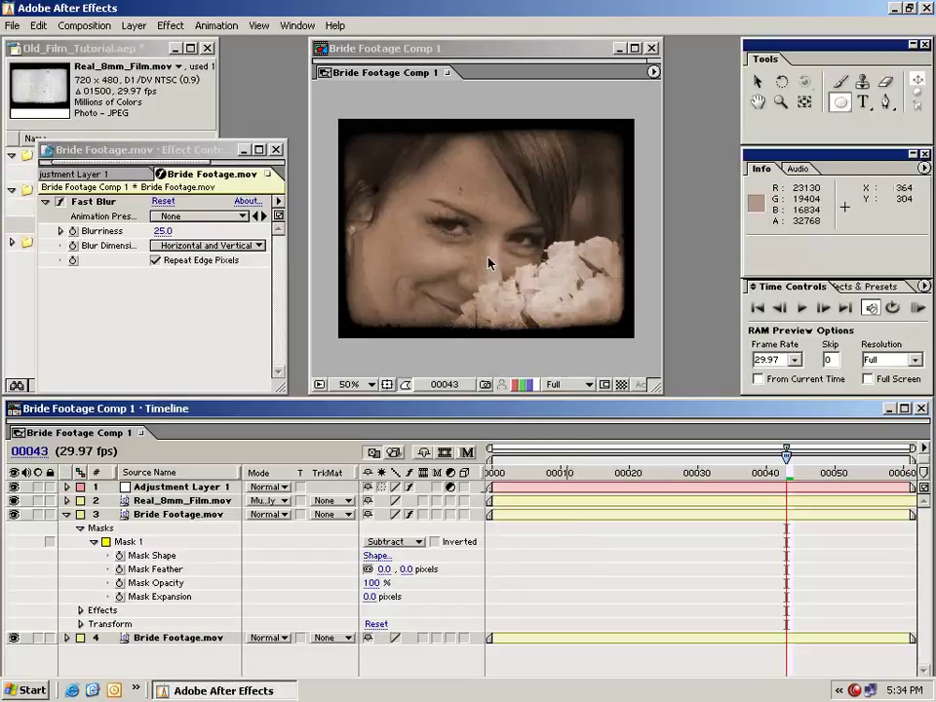
# - Set the Fast Blur Blurriness of the masked Bride Footage.mov layer to 31
pyautogui.moveTo(166, 233); pyautogui.dragTo(170, 220)
pyautogui.click(171, 290)
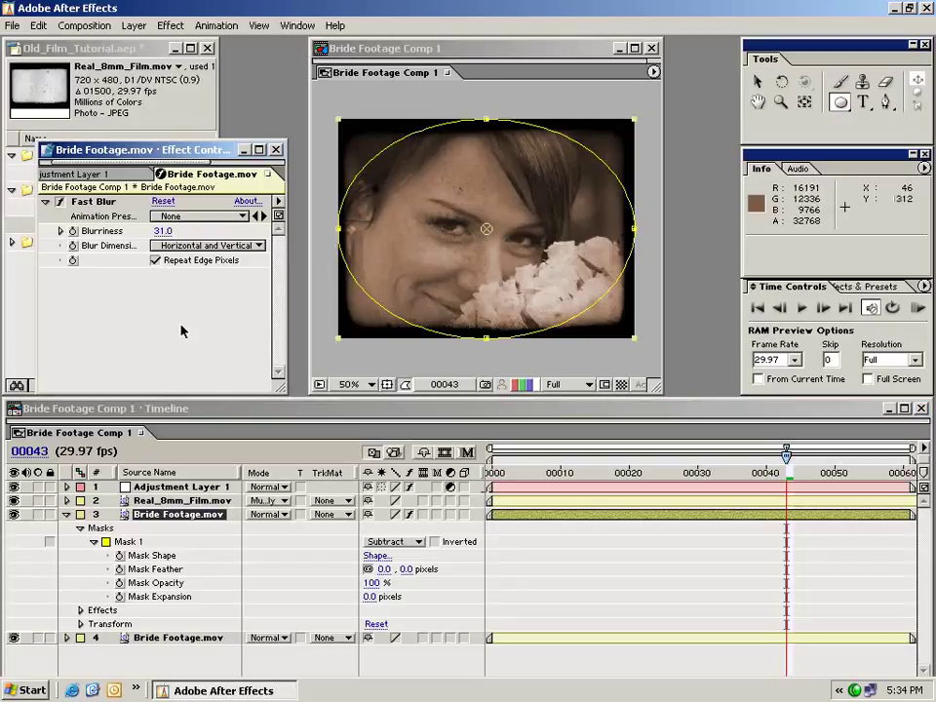
pyautogui.click(591, 581)
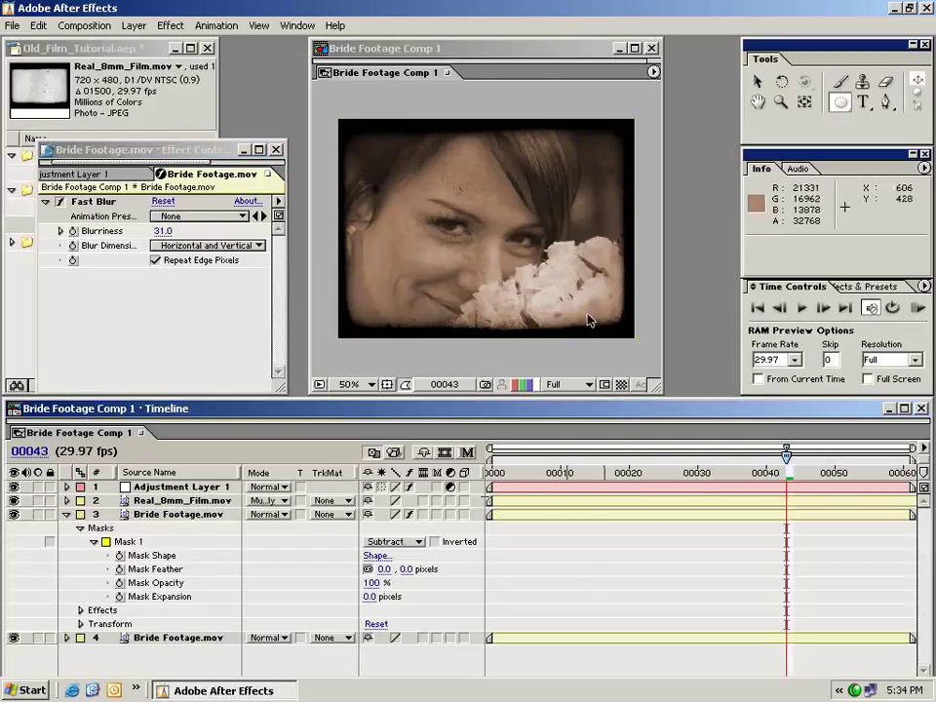
# - With the Real_8mm_Film.mov layer hidden, set Mask 1's expansion to -76 pixels and its feather to 145 pixels
pyautogui.click(13, 500)
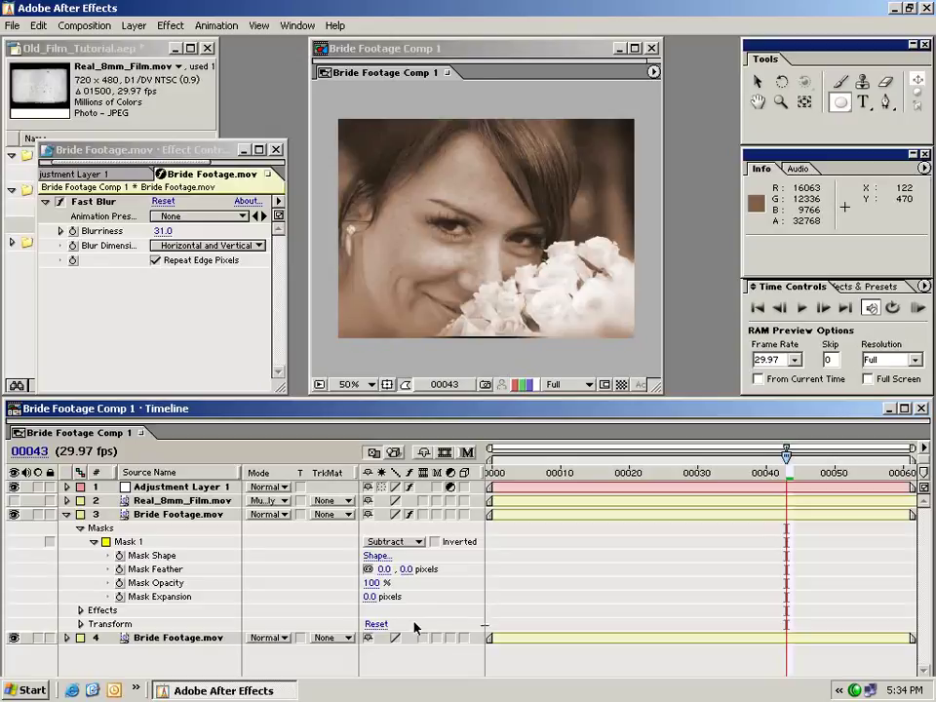
pyautogui.moveTo(372, 598); pyautogui.dragTo(284, 582)
pyautogui.click(491, 599)
pyautogui.moveTo(405, 575); pyautogui.dragTo(560, 548)
pyautogui.click(560, 549)
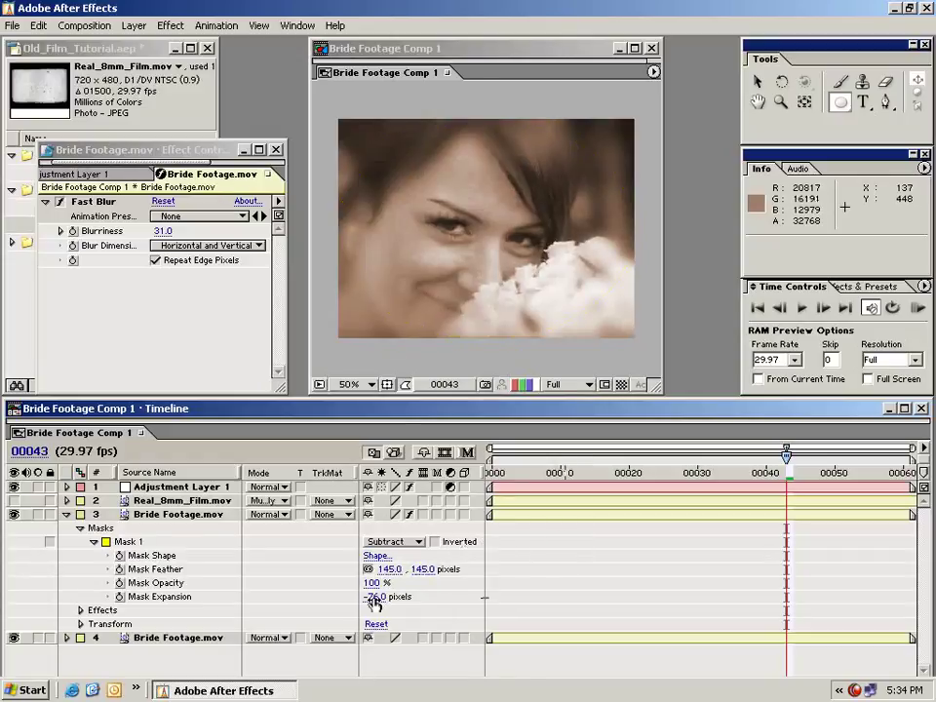
# - Readjust Mask 1's expansion to -34 pixels on the blurred Bride Footage.mov layer
pyautogui.moveTo(374, 597); pyautogui.dragTo(382, 596)
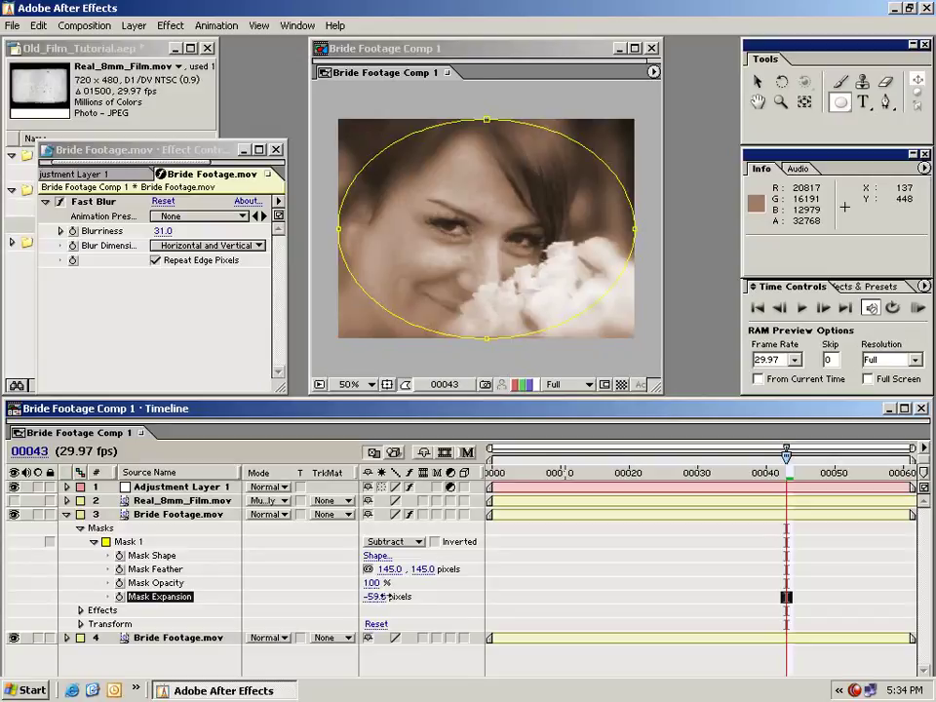
pyautogui.moveTo(403, 595); pyautogui.dragTo(422, 593)
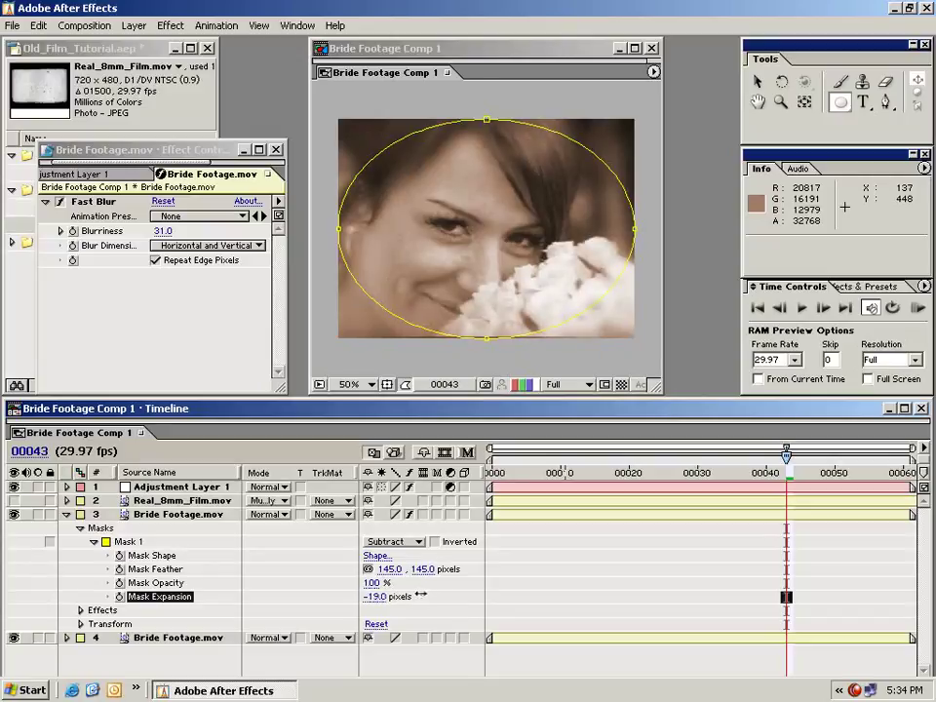
pyautogui.click(518, 600)
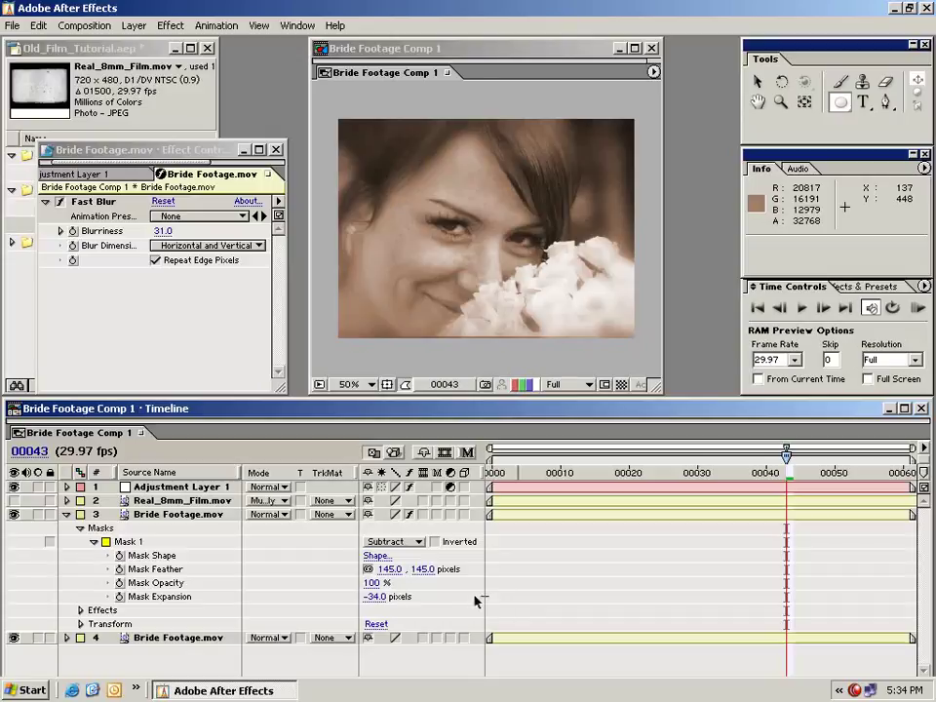
# - Check the blurred edges at frame 12, show the Real_8mm_Film.mov layer again and play the composition
pyautogui.moveTo(665, 472); pyautogui.dragTo(576, 472)
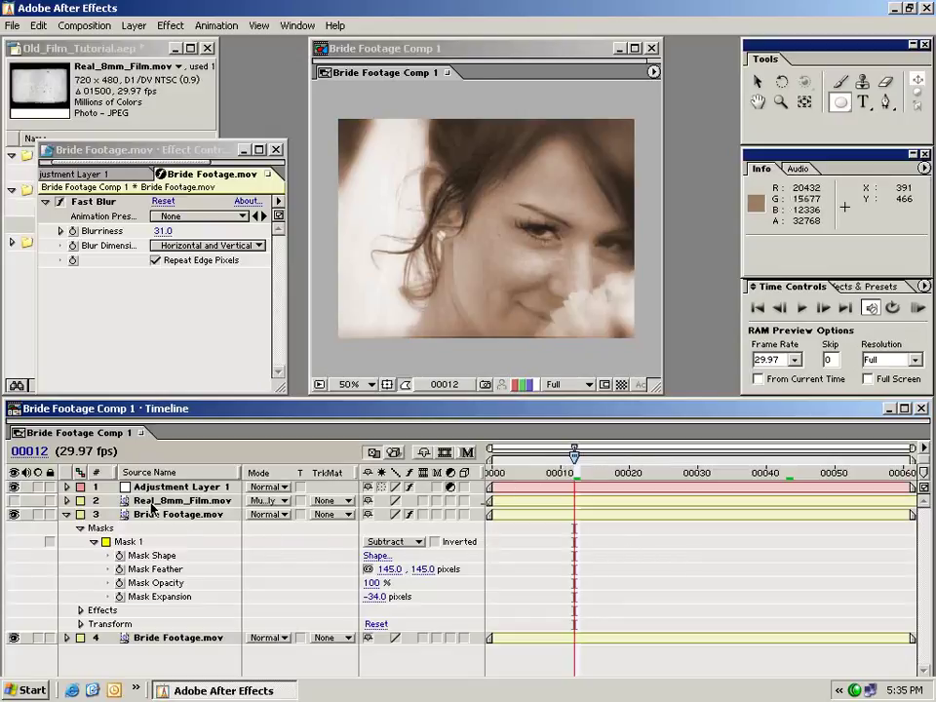
pyautogui.click(13, 501)
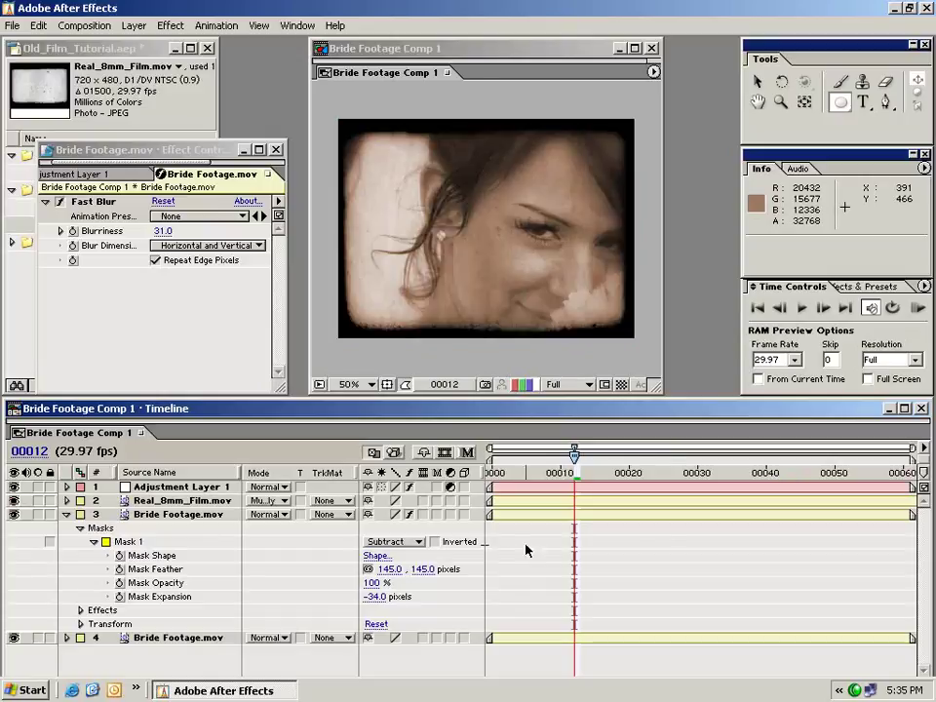
pyautogui.press('space')
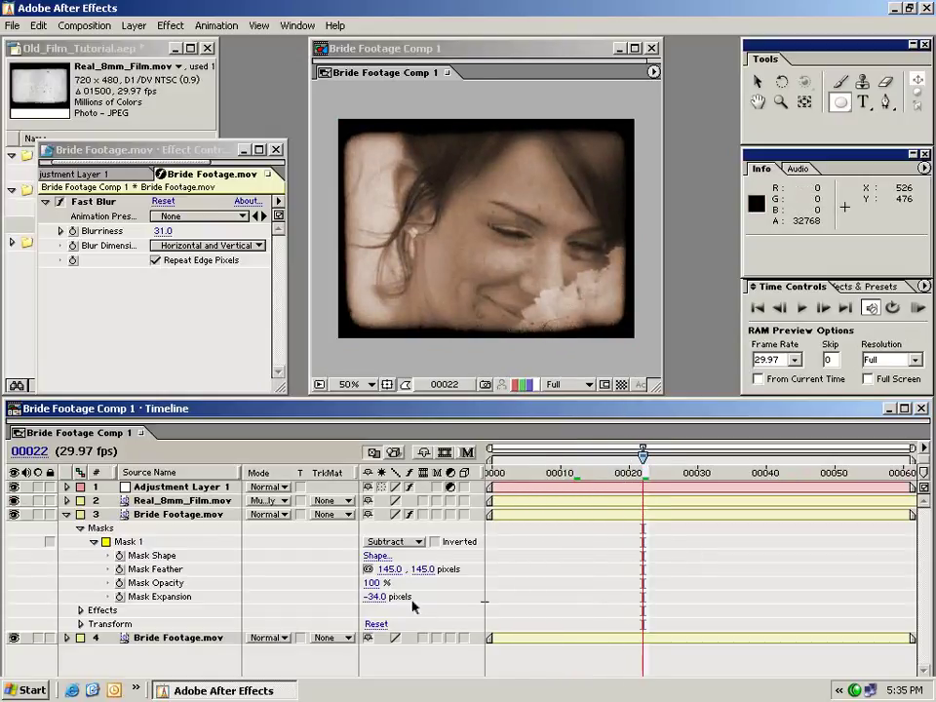
# - Increase the Fast Blur Blurriness of the masked Bride Footage.mov layer to 50
pyautogui.click(196, 515)
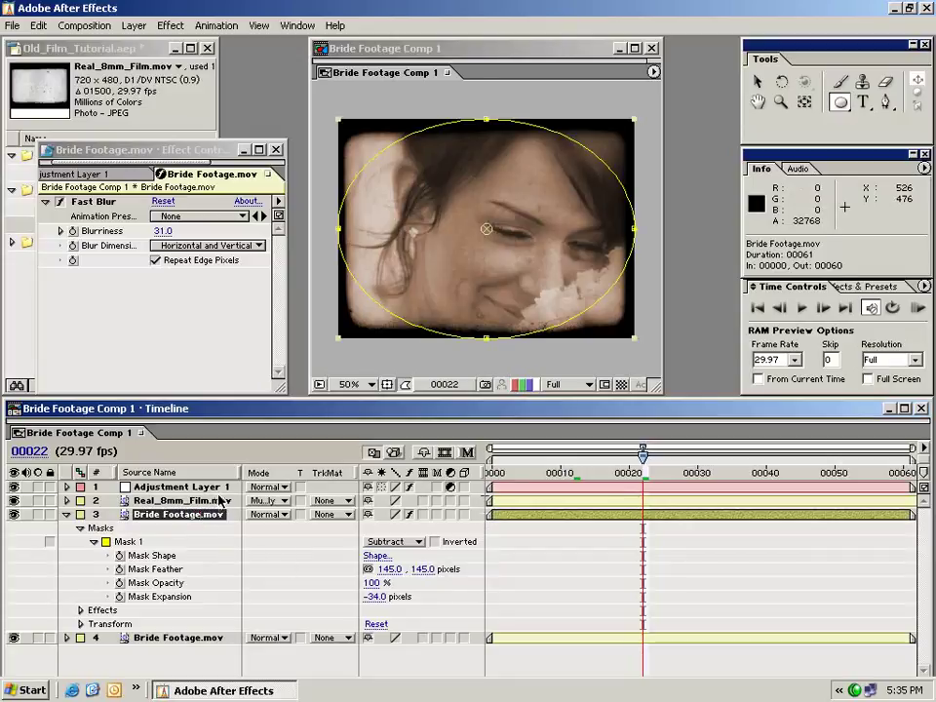
pyautogui.click(190, 276)
pyautogui.click(159, 233)
pyautogui.write('500')
pyautogui.press('Return')
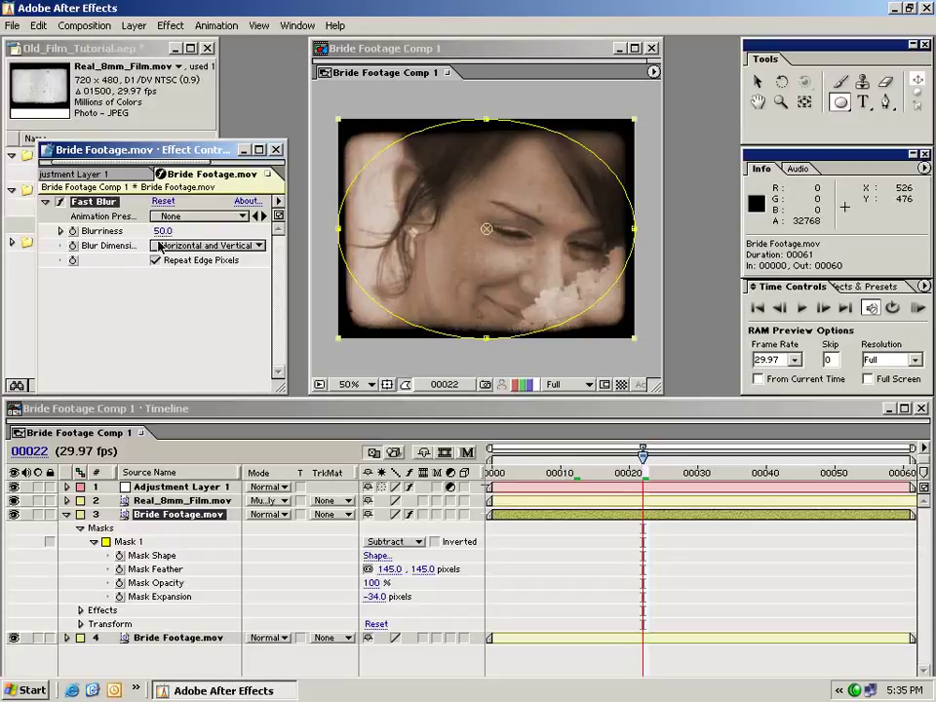
pyautogui.click(549, 564)
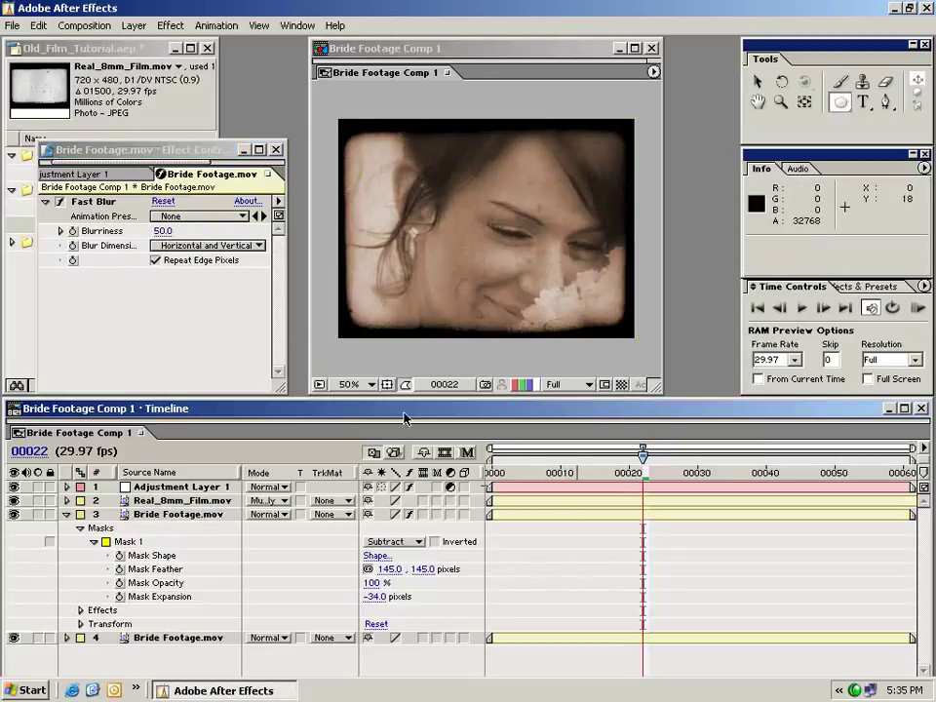
# - At frame 55, enlarge the Real_8mm_Film.mov layer to 125% so its dark border falls outside the frame
pyautogui.moveTo(641, 508); pyautogui.dragTo(868, 487)
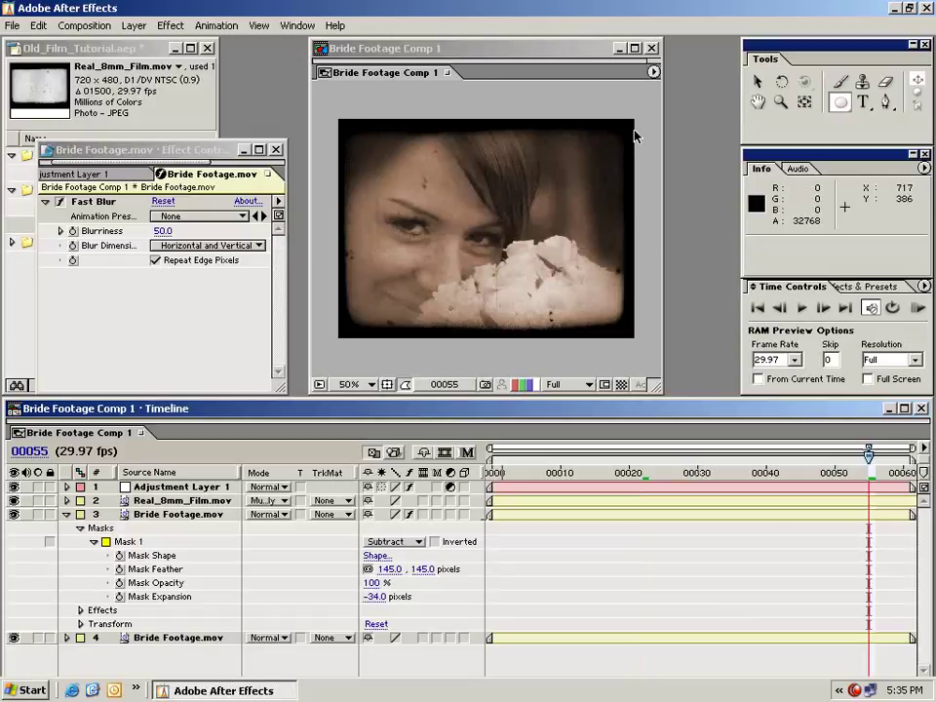
pyautogui.click(180, 502)
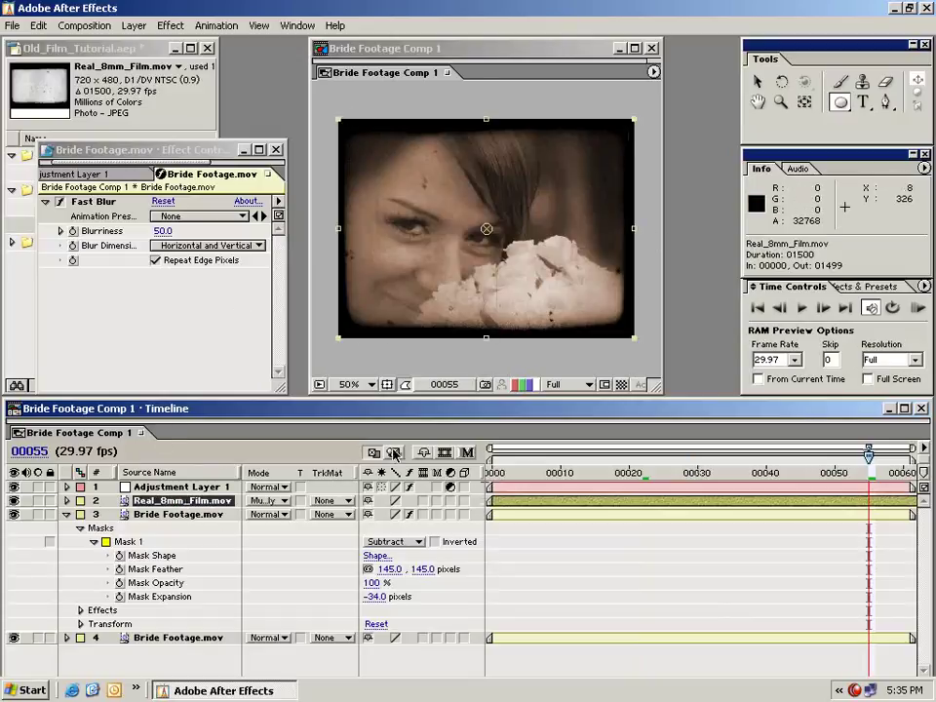
pyautogui.moveTo(634, 344); pyautogui.dragTo(695, 371)
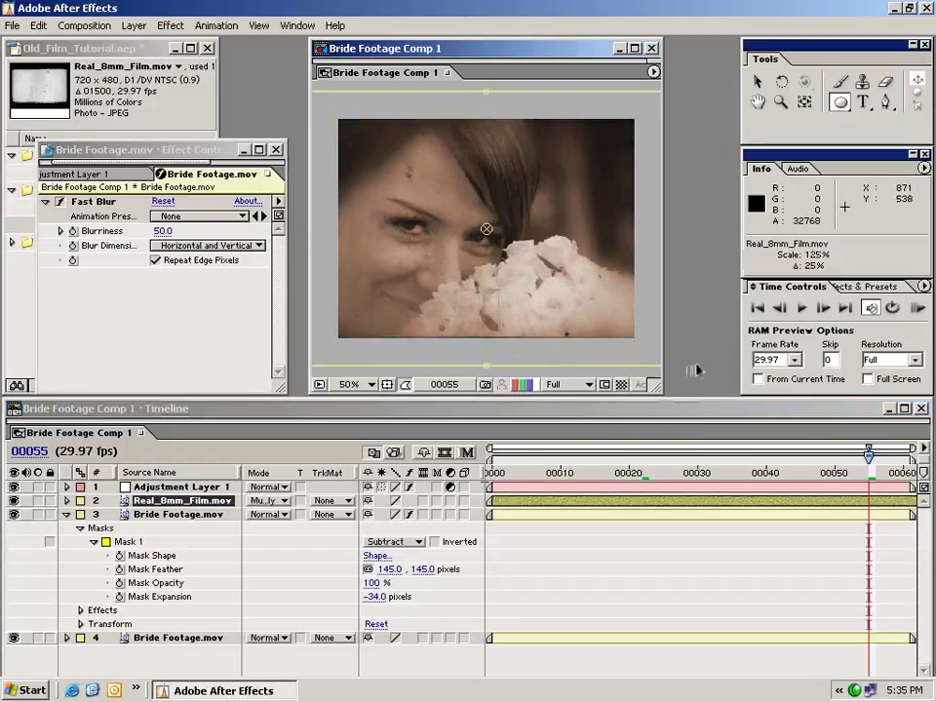
pyautogui.click(653, 575)
# - Run a RAM preview of the enlarged film overlay from frame 0 and stop it
pyautogui.moveTo(869, 455); pyautogui.dragTo(503, 462)
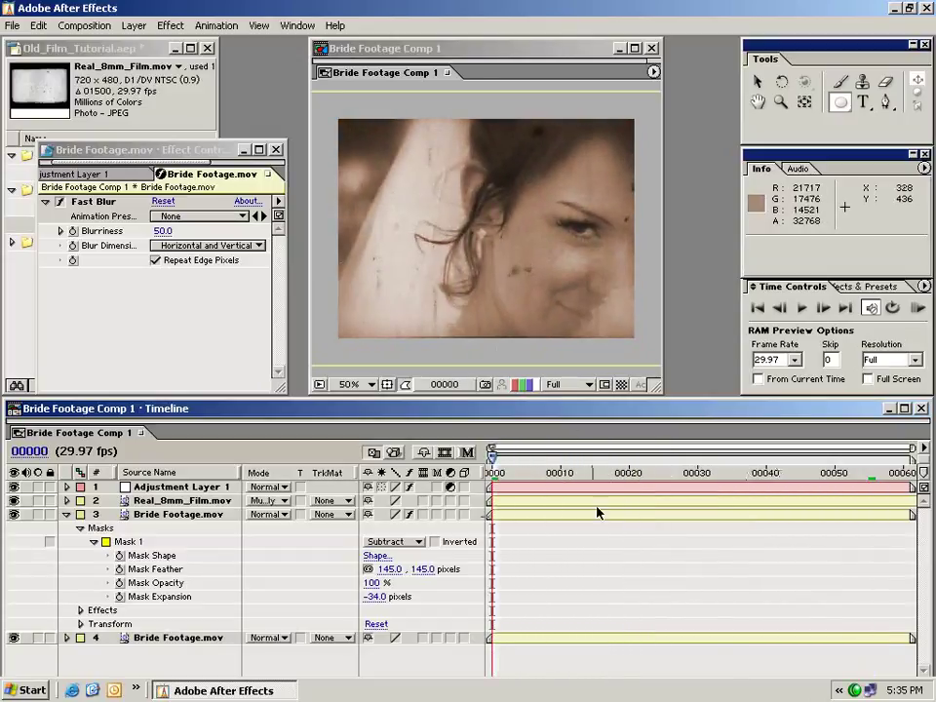
pyautogui.click(918, 309)
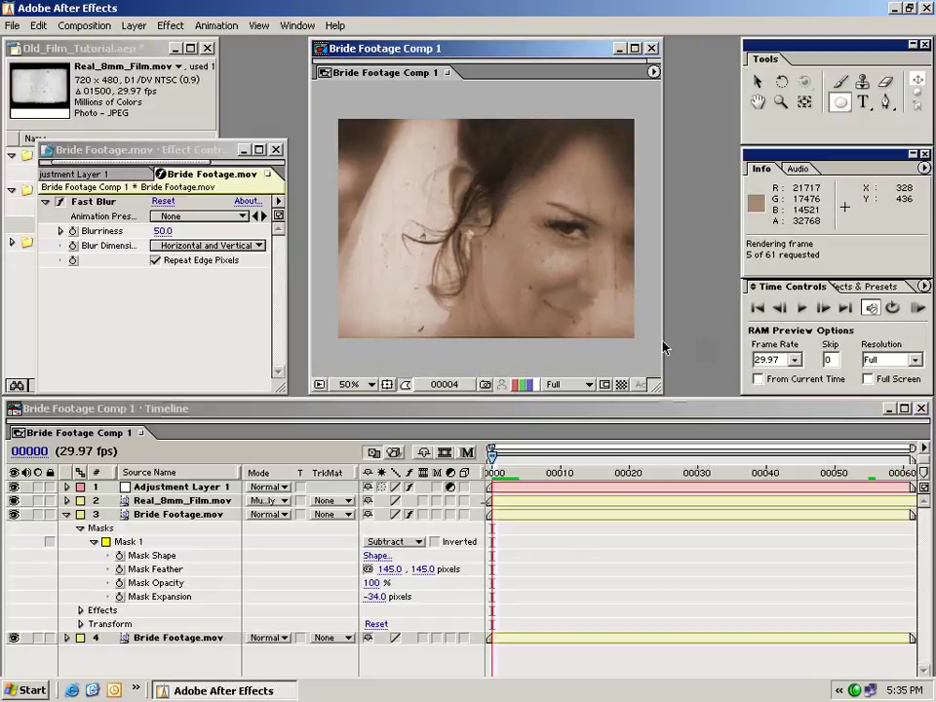
pyautogui.click(547, 497)
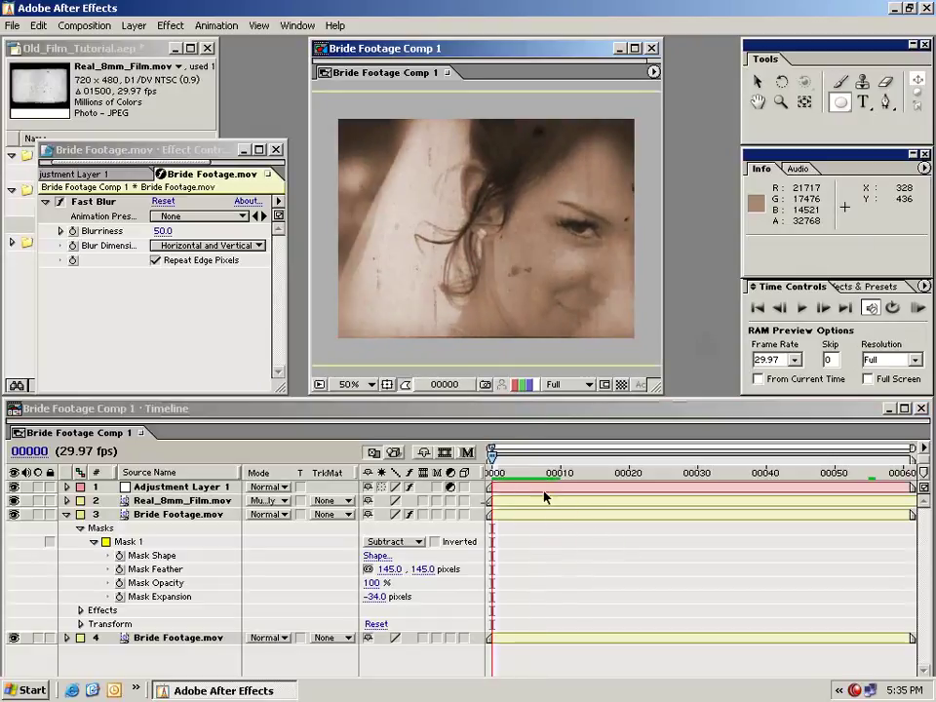
# - Undo the enlargement of the Real_8mm_Film.mov layer and check the film border at frames 36 and 5
pyautogui.click(560, 528)
pyautogui.moveTo(501, 473); pyautogui.dragTo(733, 501)
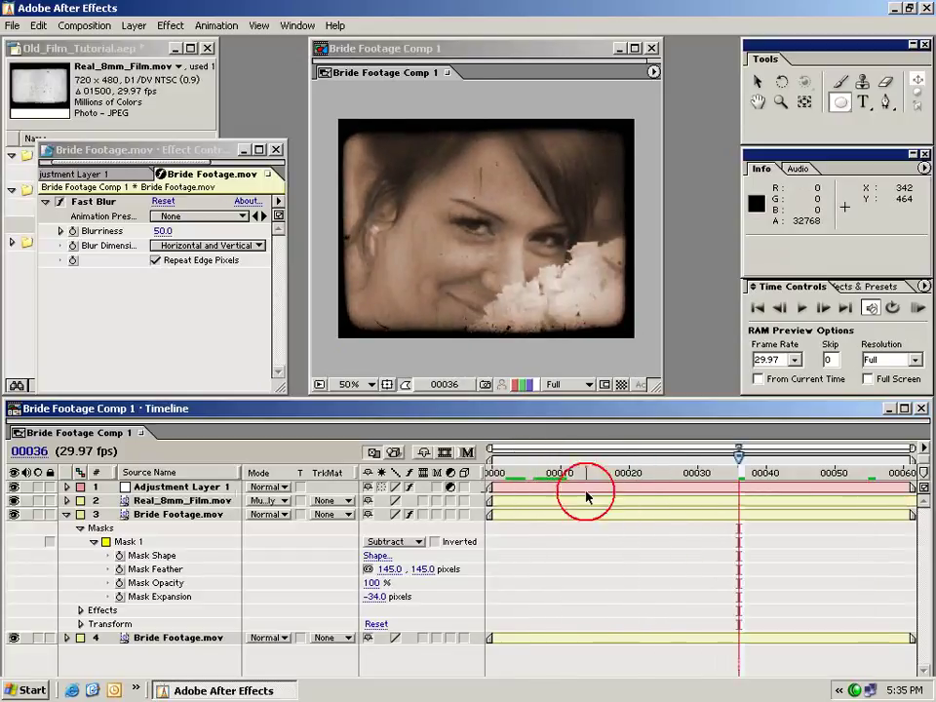
pyautogui.click(526, 473)
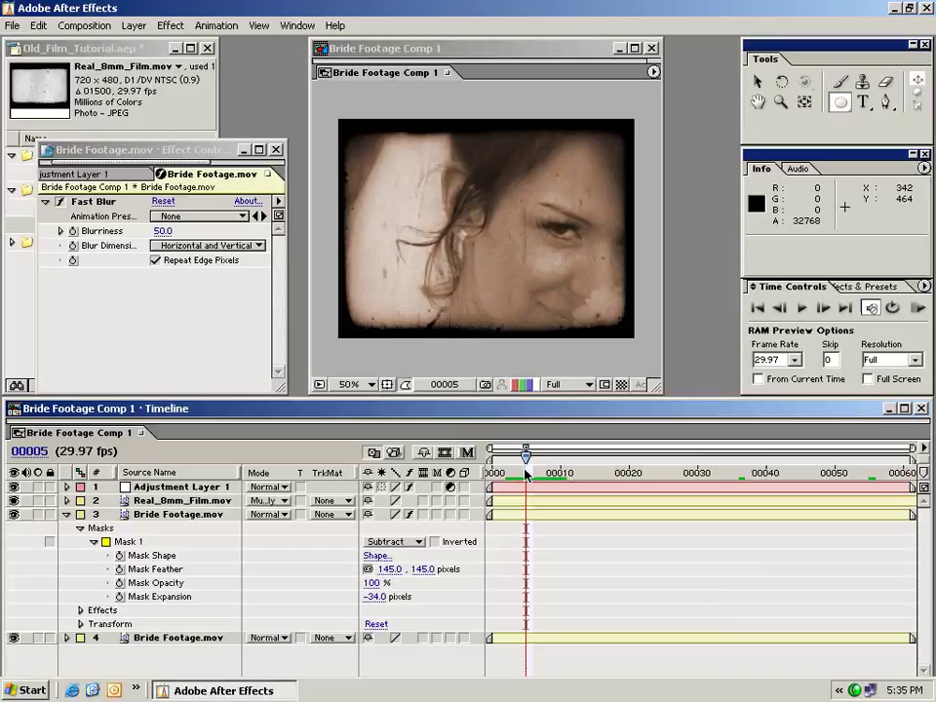